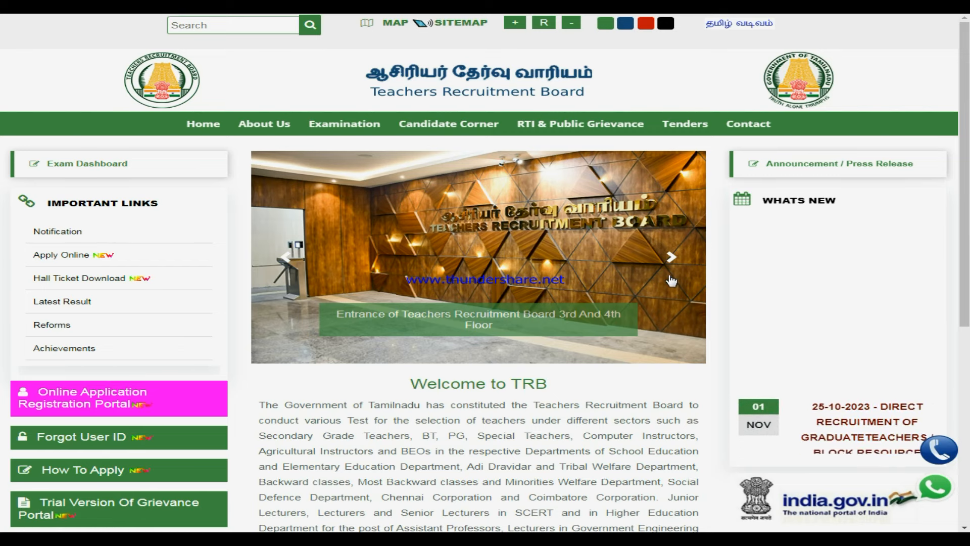
# Start the BRTE graduate teacher registration and verify the TNTET Paper-II roll number.
pyautogui.click(74, 258)
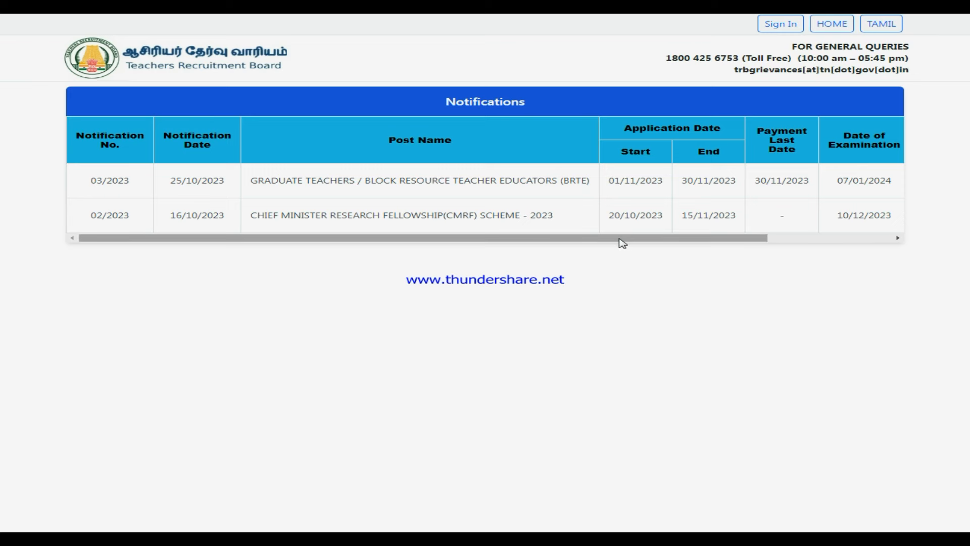
pyautogui.moveTo(622, 243); pyautogui.dragTo(788, 243)
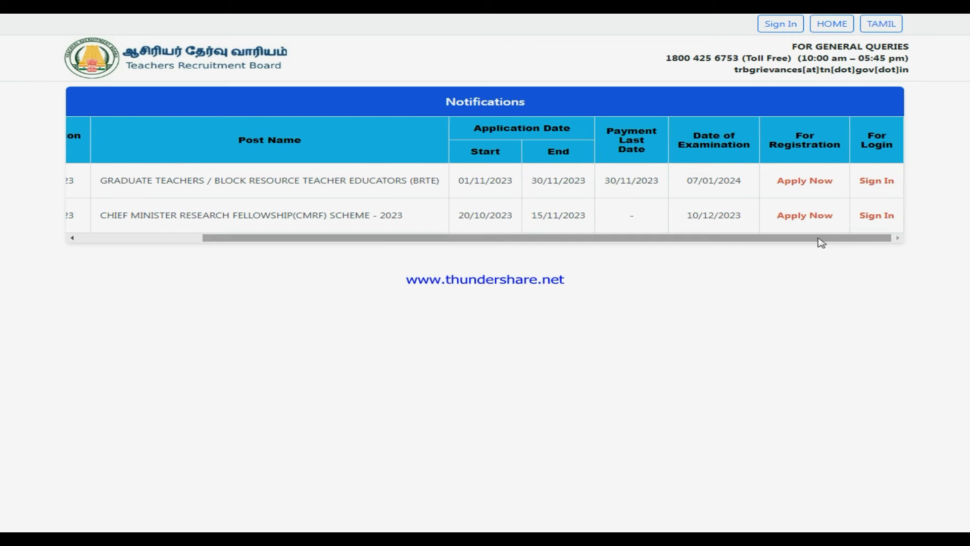
pyautogui.click(797, 182)
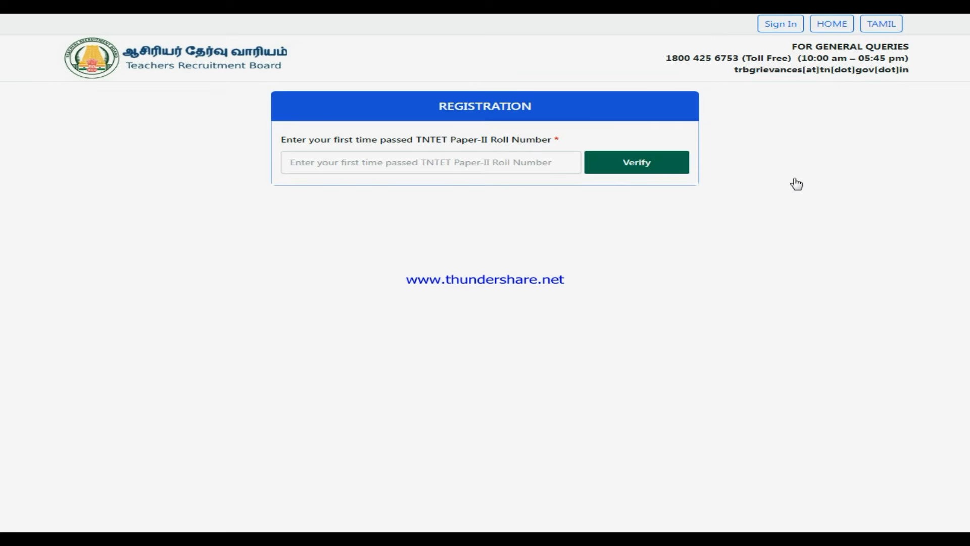
pyautogui.click(471, 154)
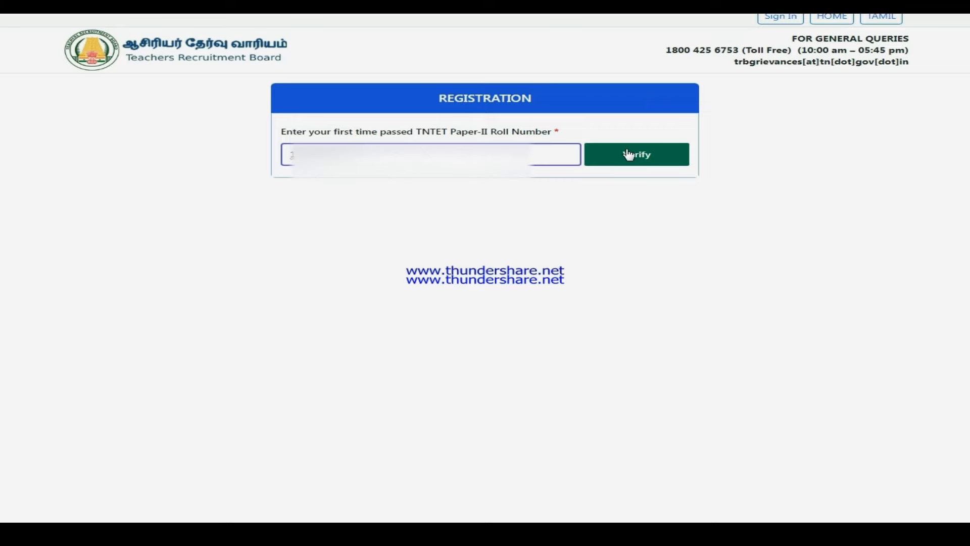
pyautogui.click(630, 156)
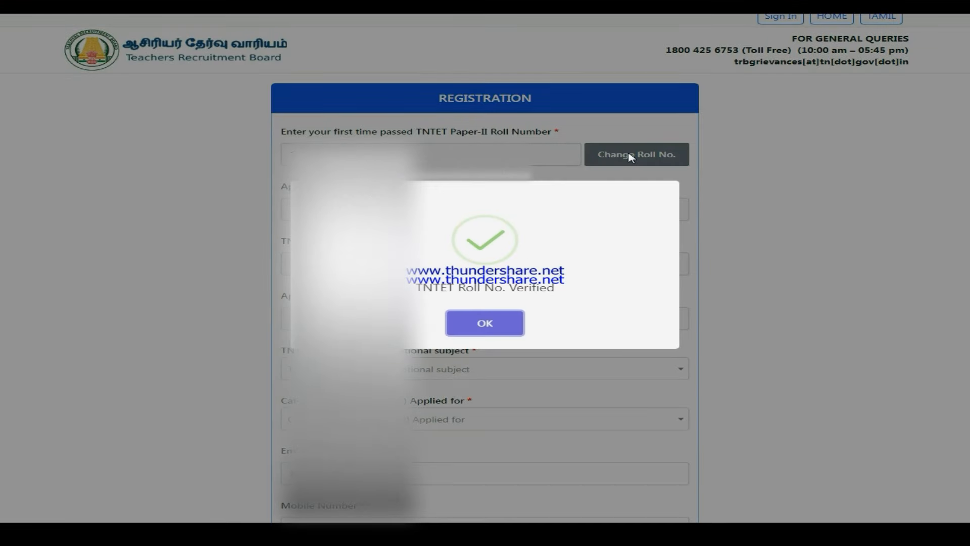
# Dismiss the verified message and choose Social Science as the TNTET optional subject.
pyautogui.click(493, 336)
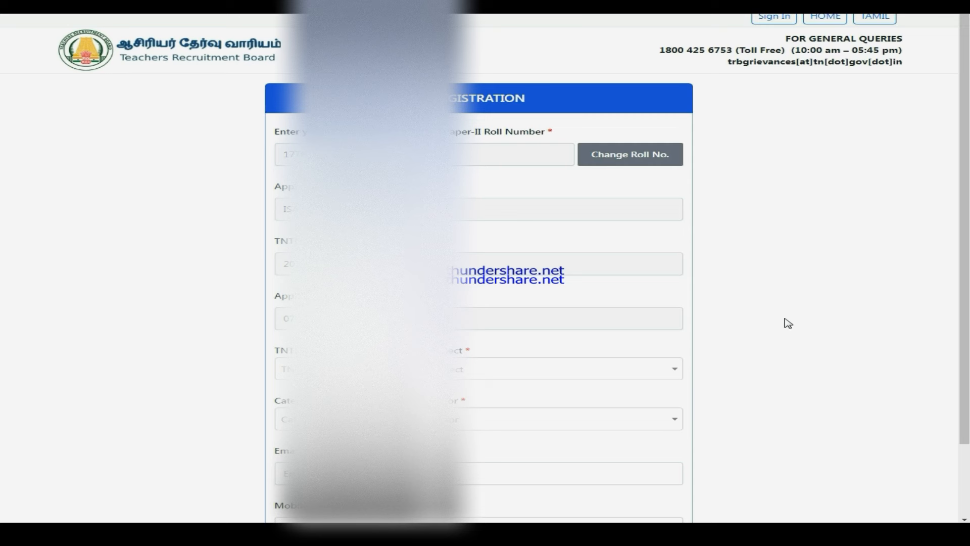
pyautogui.click(630, 362)
pyautogui.press('Down')
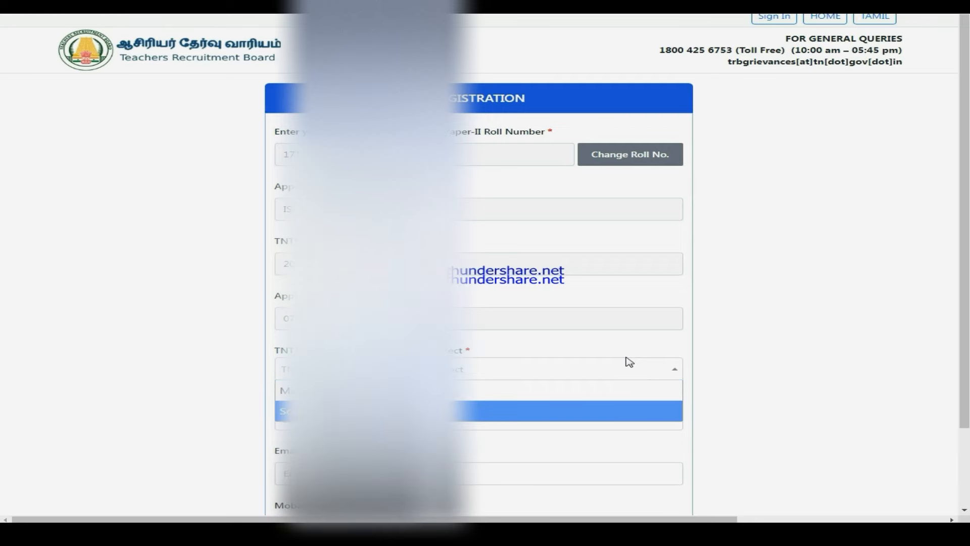
pyautogui.press('Return')
pyautogui.scroll(-2, 757, 338)
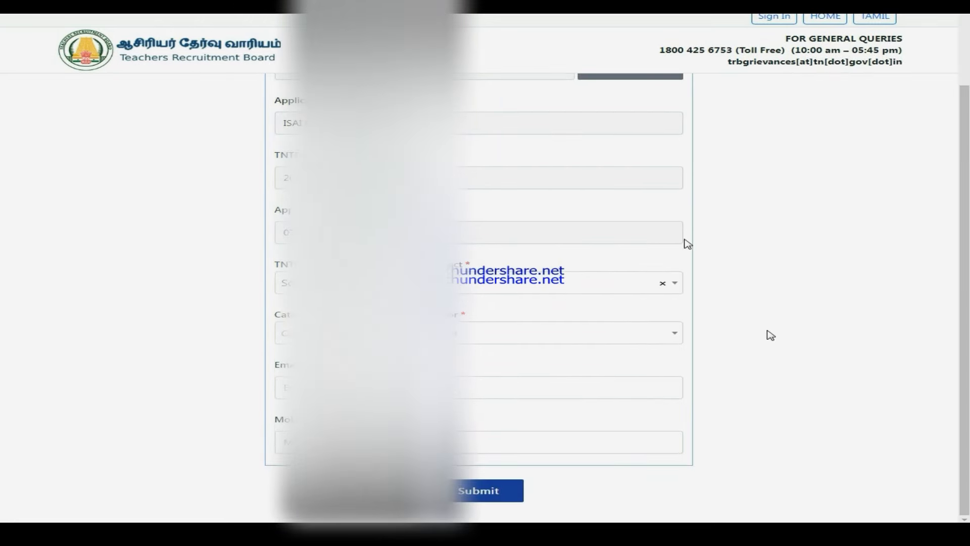
pyautogui.scroll(1, 770, 334)
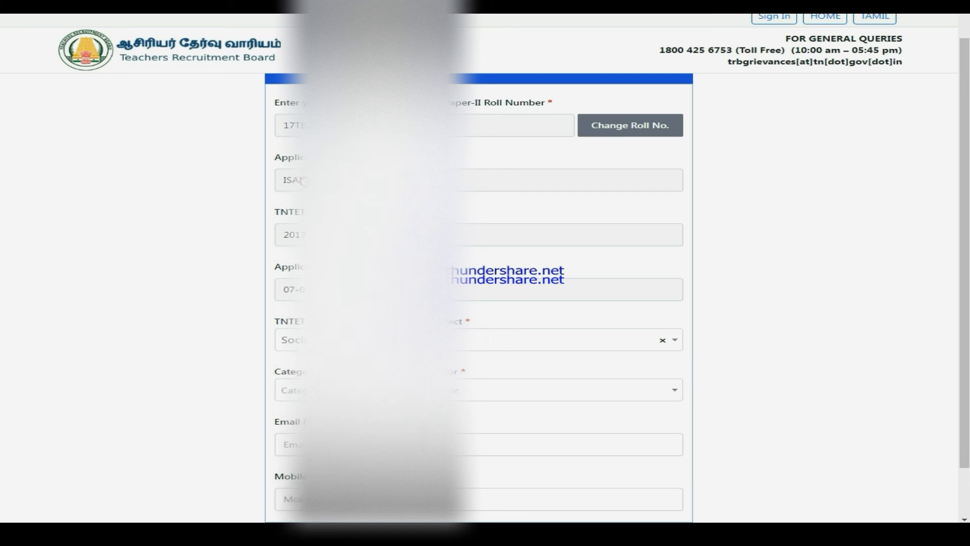
# Select the Graduate Teacher Geography post category.
pyautogui.click(476, 188)
pyautogui.scroll(-1, 526, 325)
pyautogui.scroll(1, 917, 362)
pyautogui.scroll(-1, 632, 349)
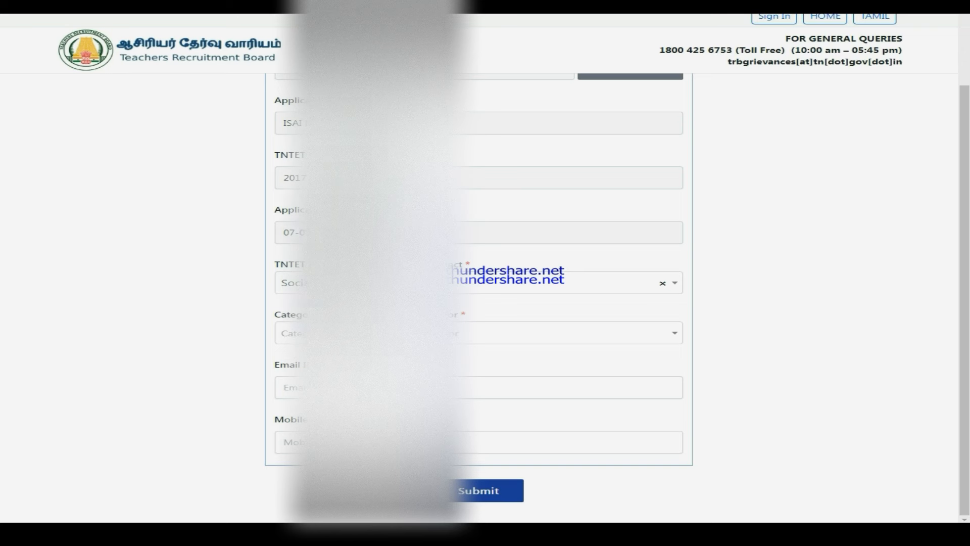
pyautogui.click(354, 333)
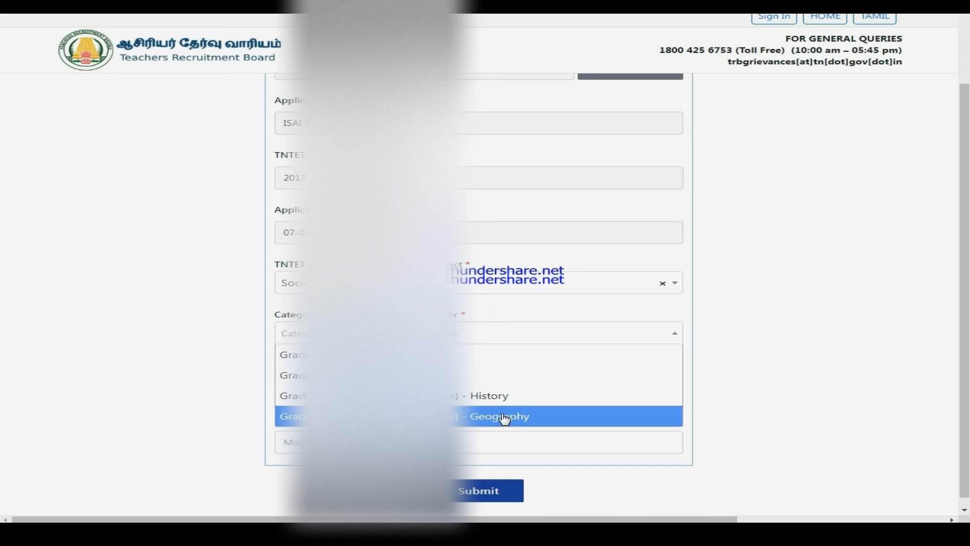
pyautogui.click(363, 374)
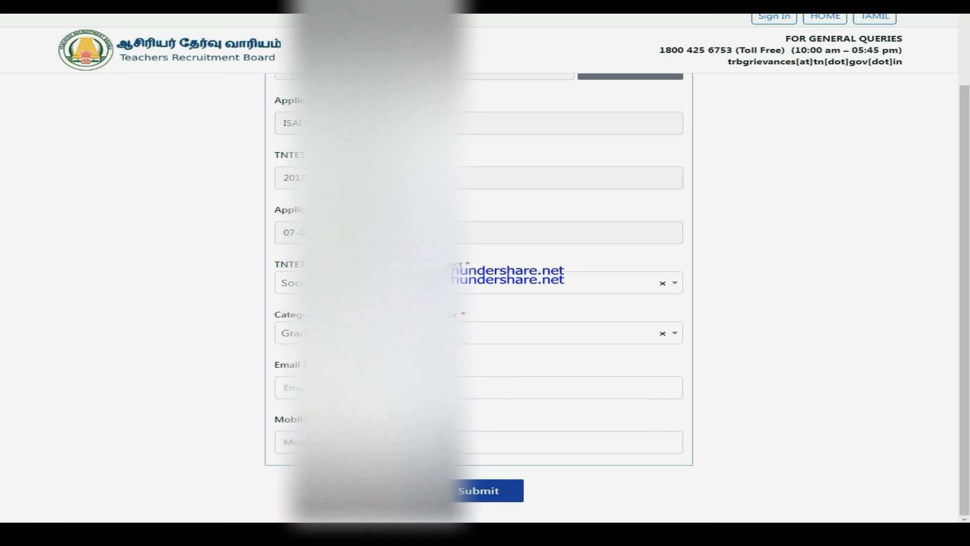
# Enter the candidate's e-mail address, correct it, and verify it by OTP.
pyautogui.click(363, 387)
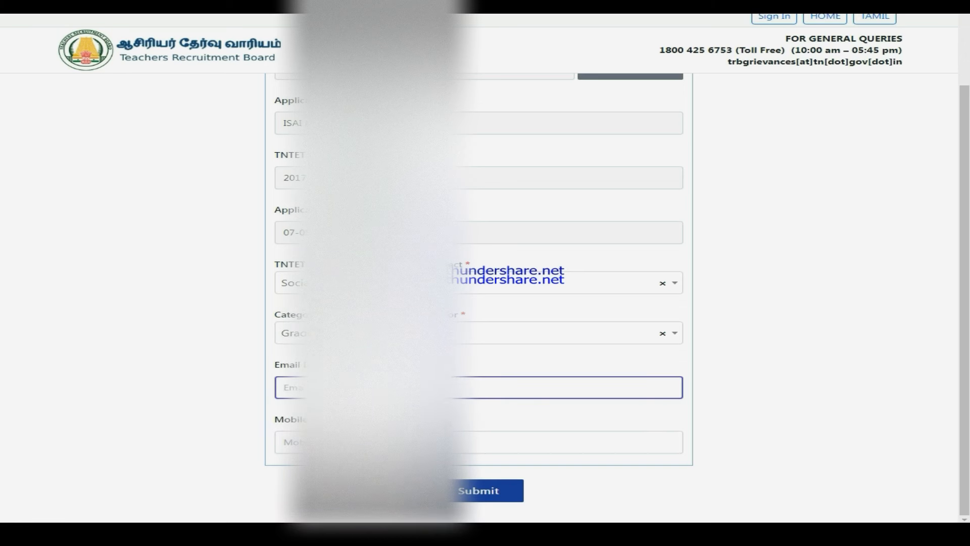
pyautogui.write('engi')
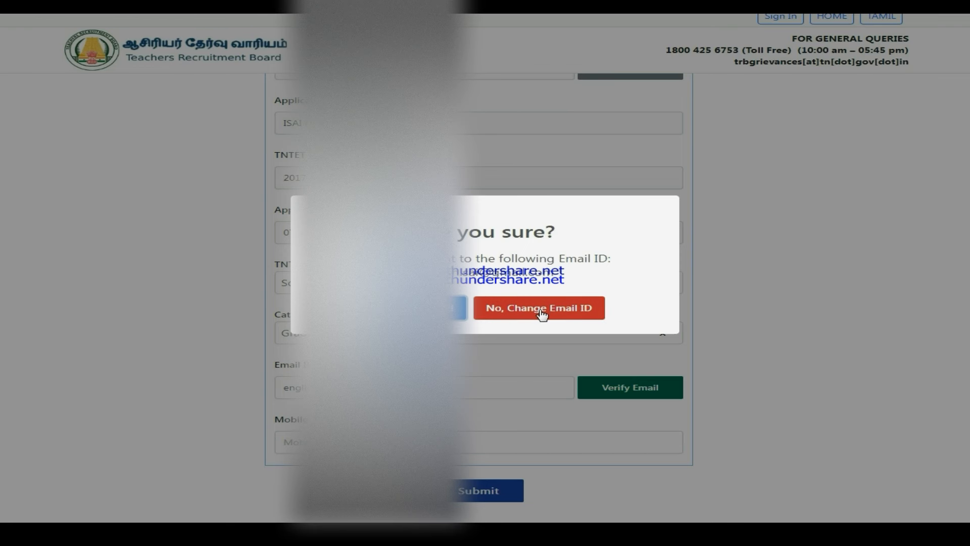
pyautogui.click(540, 309)
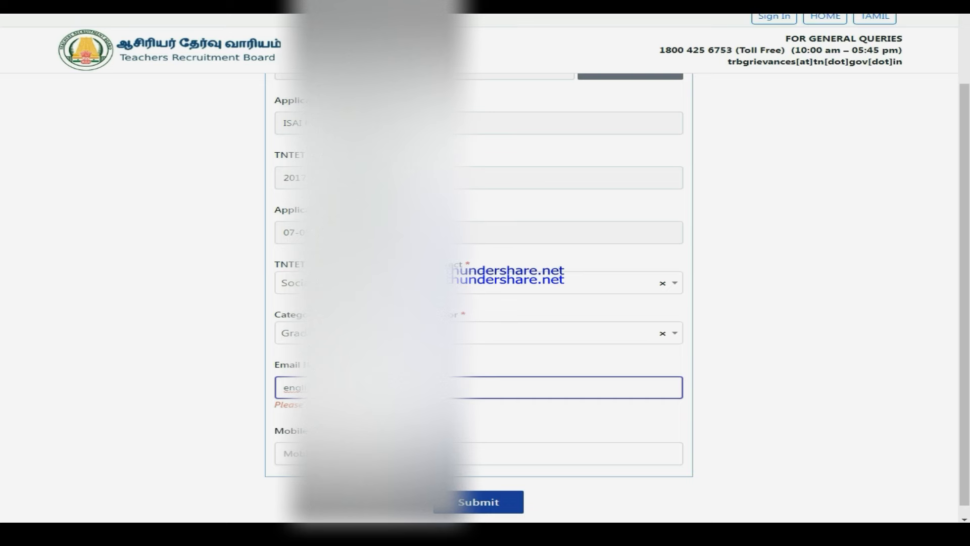
pyautogui.write('com')
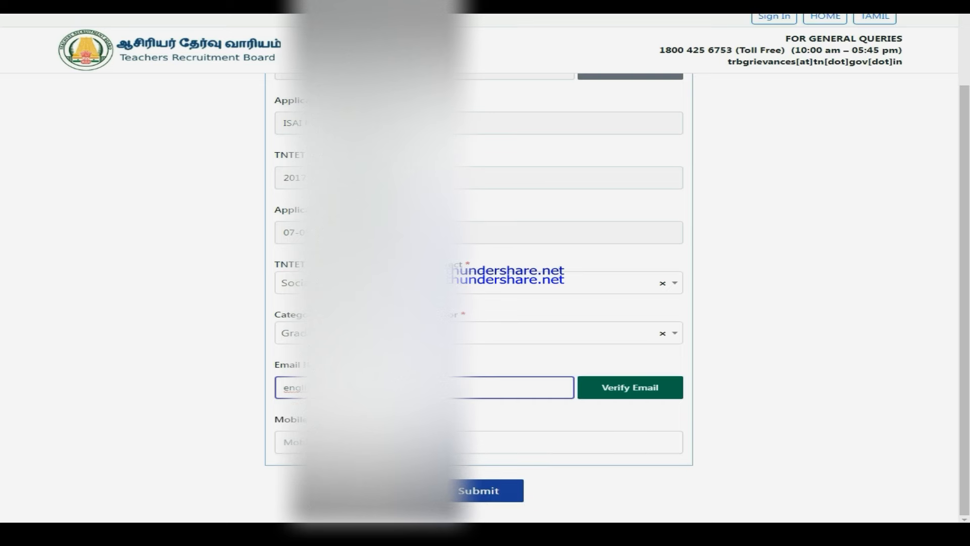
pyautogui.click(622, 388)
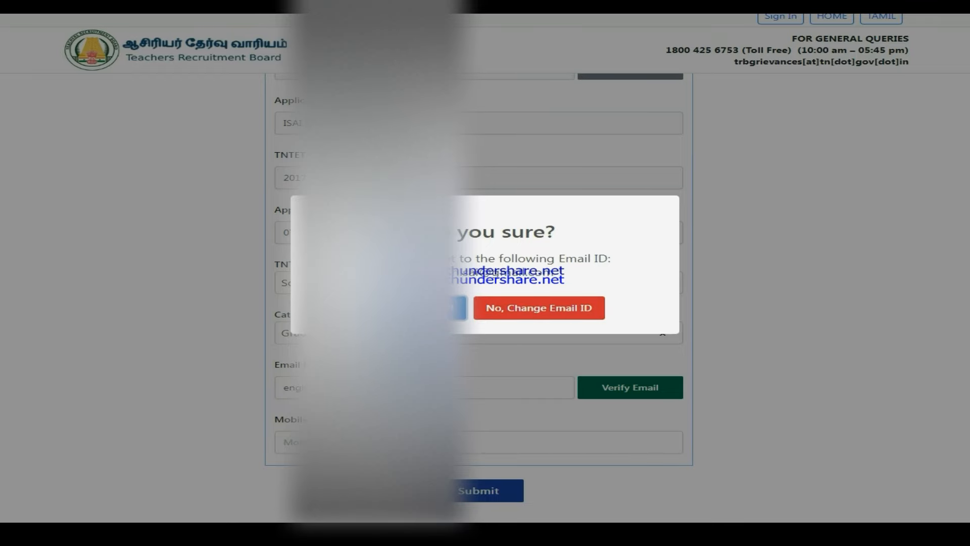
pyautogui.click(424, 308)
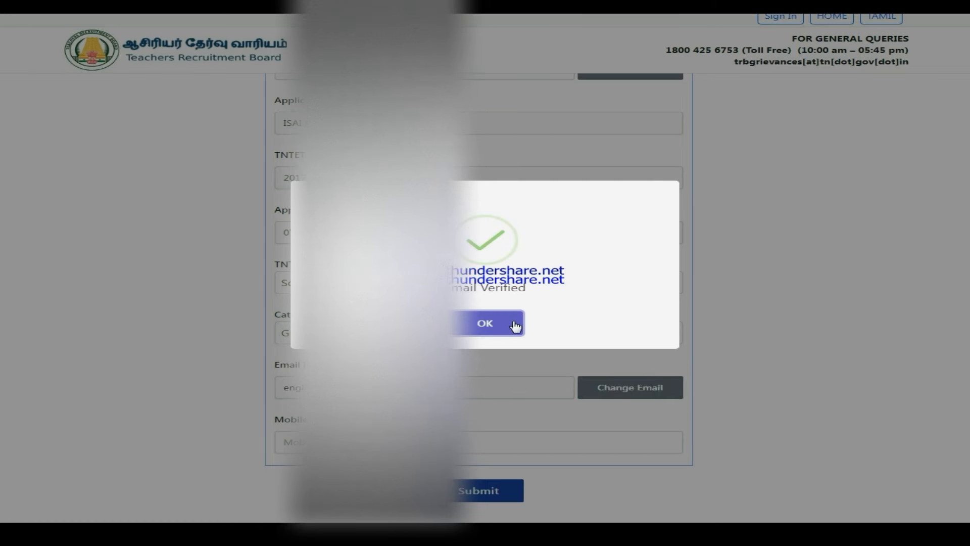
pyautogui.click(494, 330)
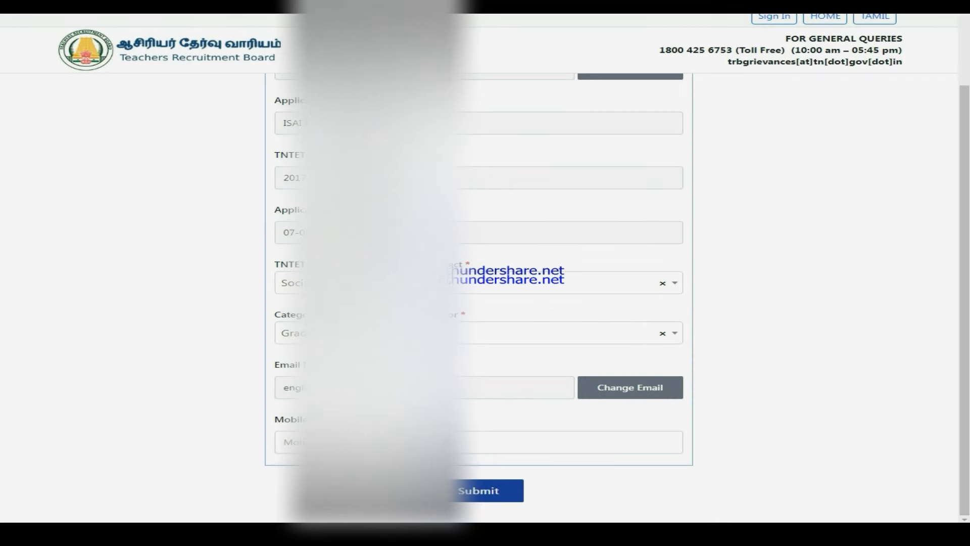
# Enter and verify the candidate's mobile number, then submit the basic BRTE registration.
pyautogui.click(384, 442)
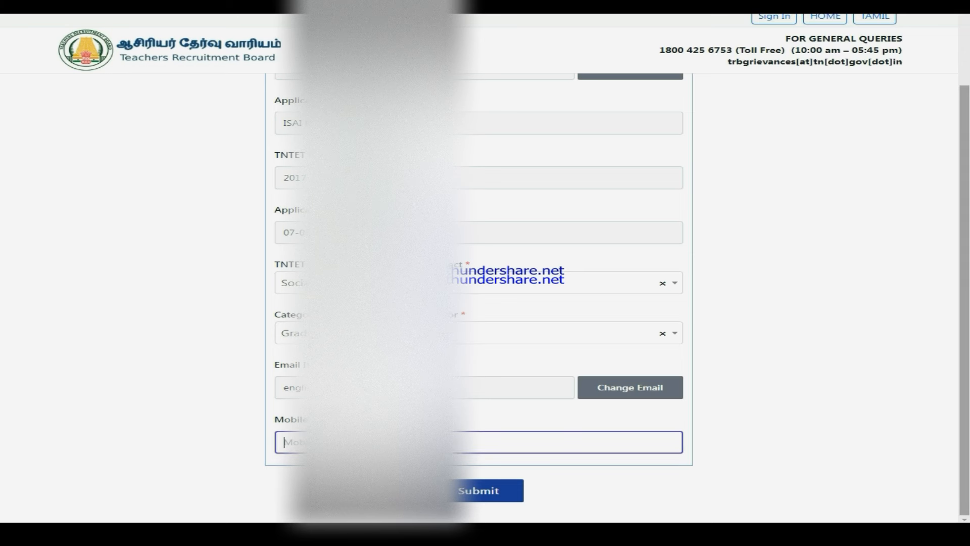
pyautogui.write('638')
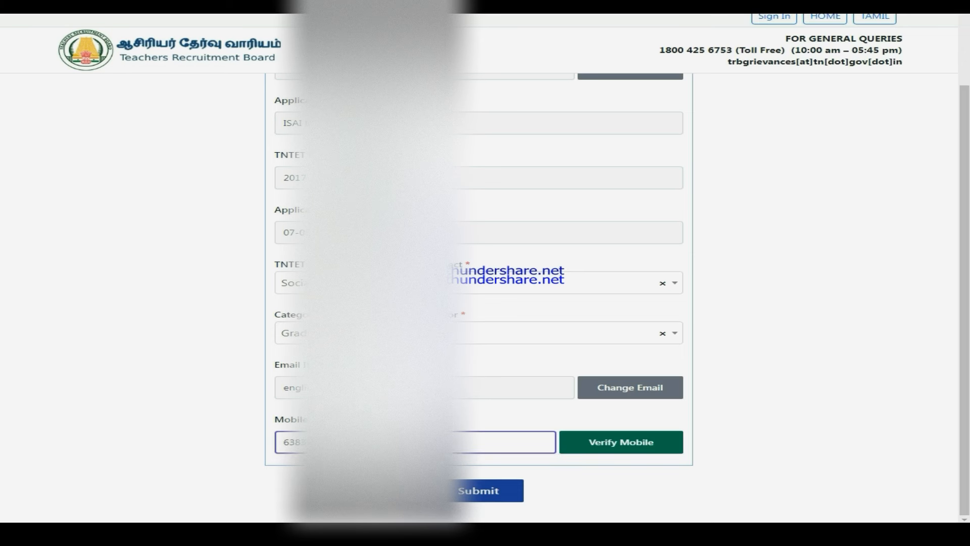
pyautogui.click(586, 449)
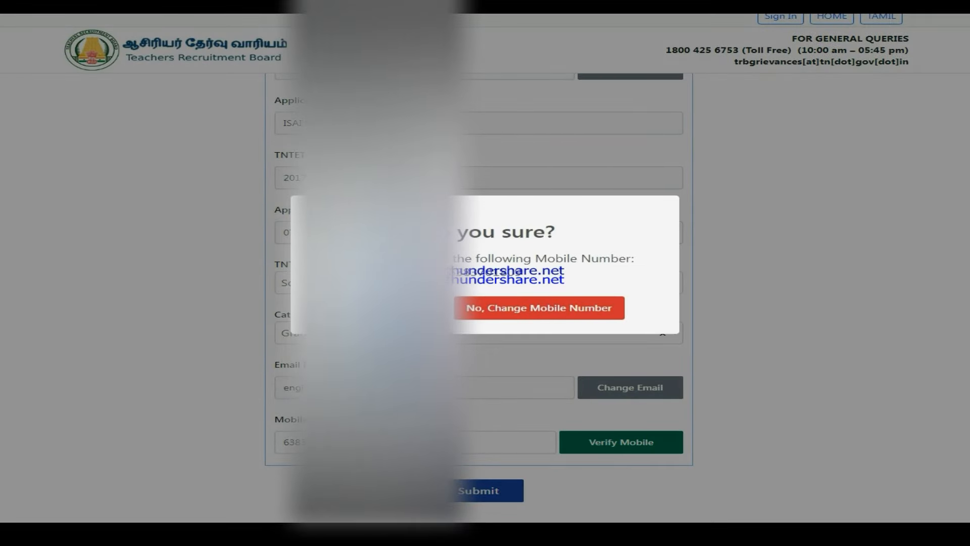
pyautogui.click(384, 308)
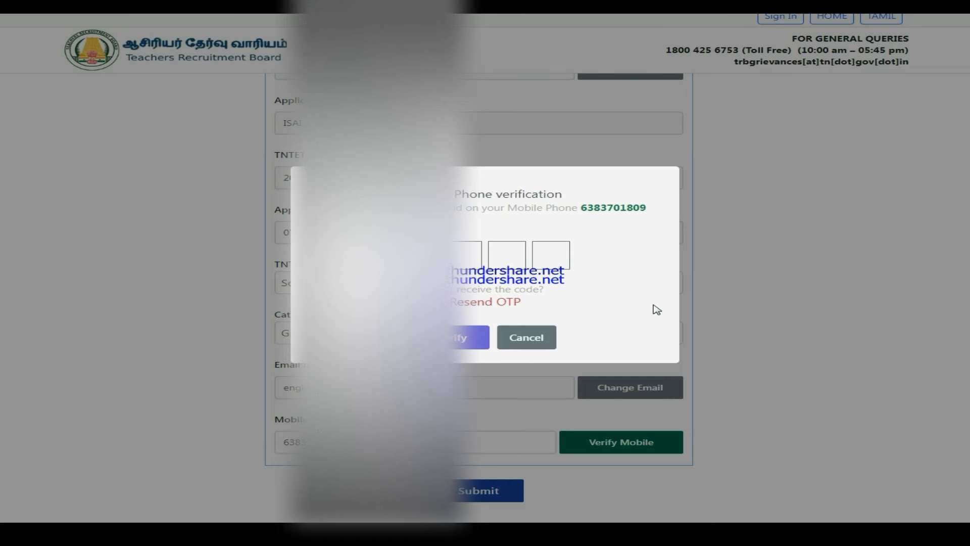
pyautogui.click(499, 330)
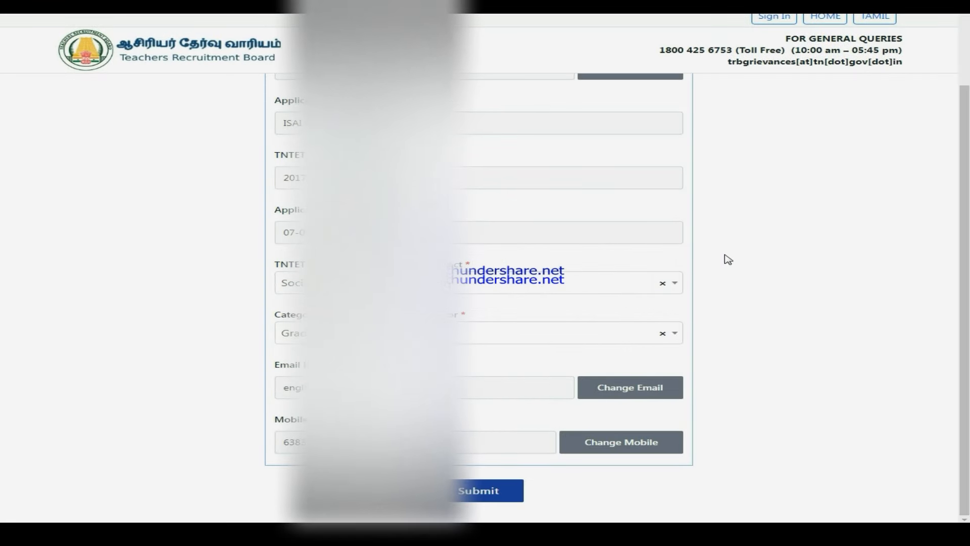
pyautogui.click(488, 495)
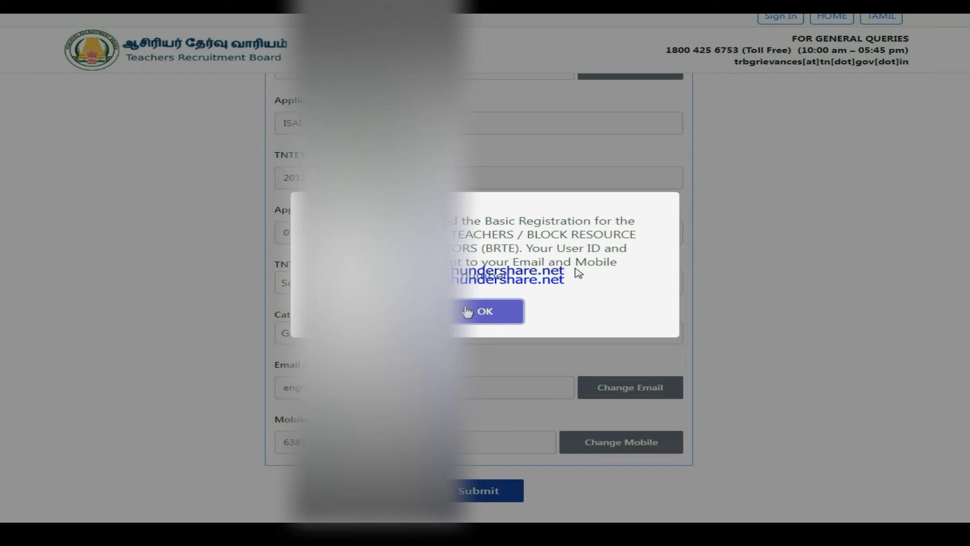
# Dismiss the success message, accept the Important dates declaration and continue to applicant details.
pyautogui.click(483, 312)
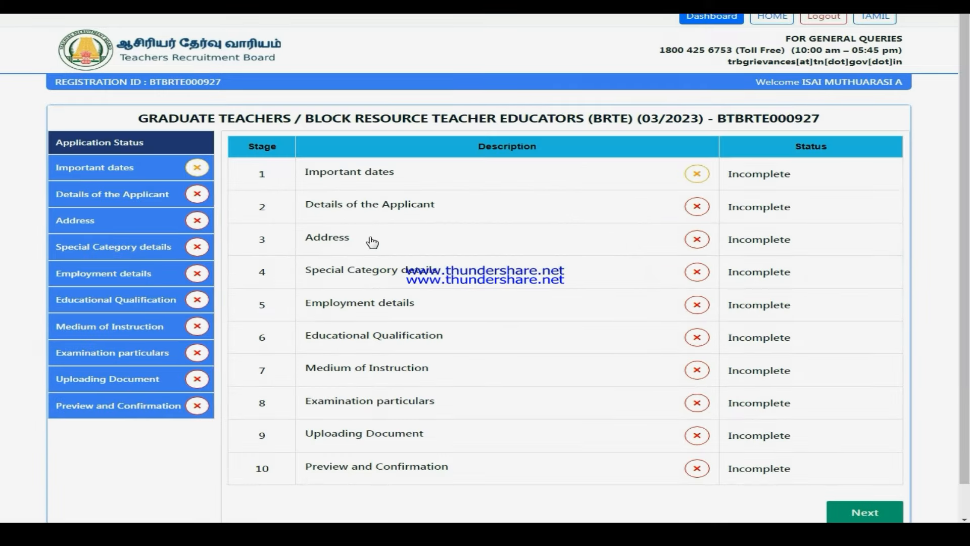
pyautogui.scroll(-1, 842, 434)
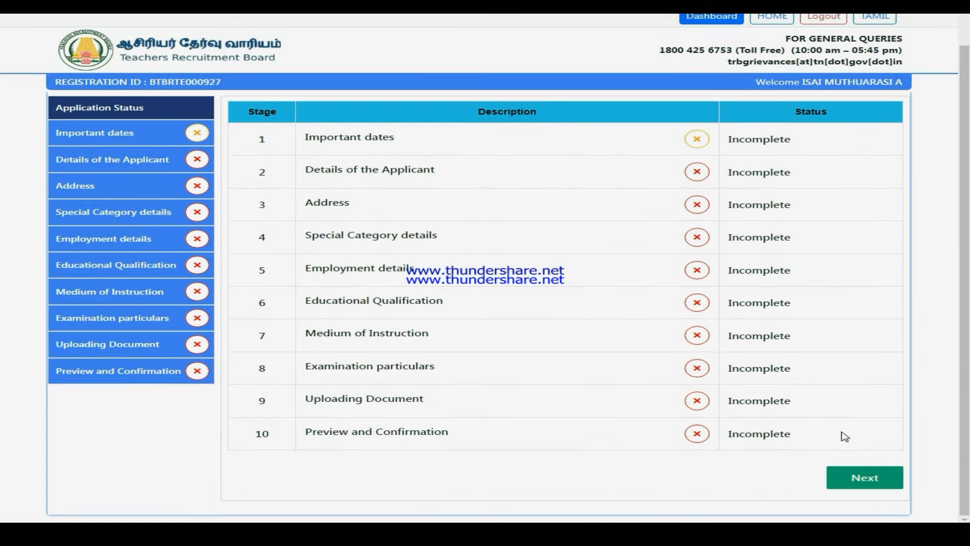
pyautogui.click(866, 485)
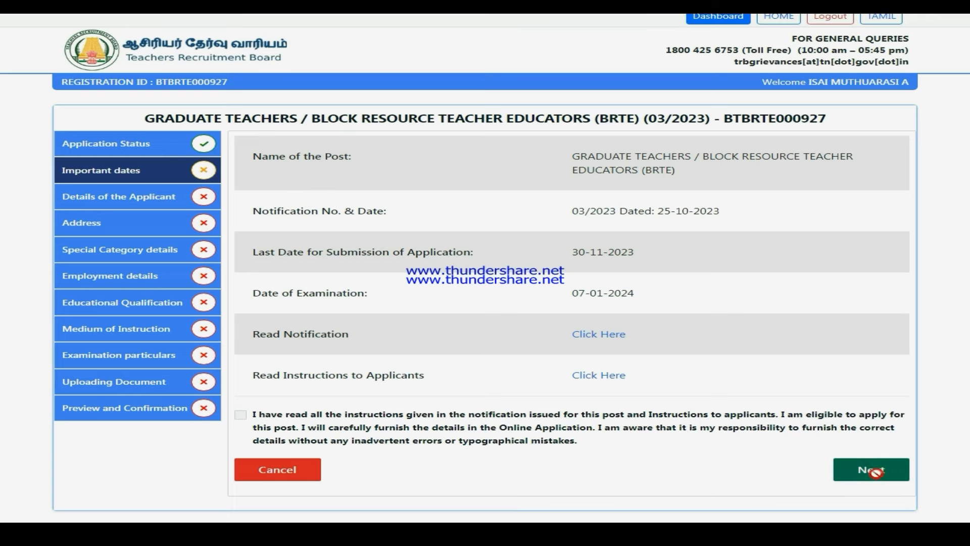
pyautogui.click(239, 415)
pyautogui.click(865, 471)
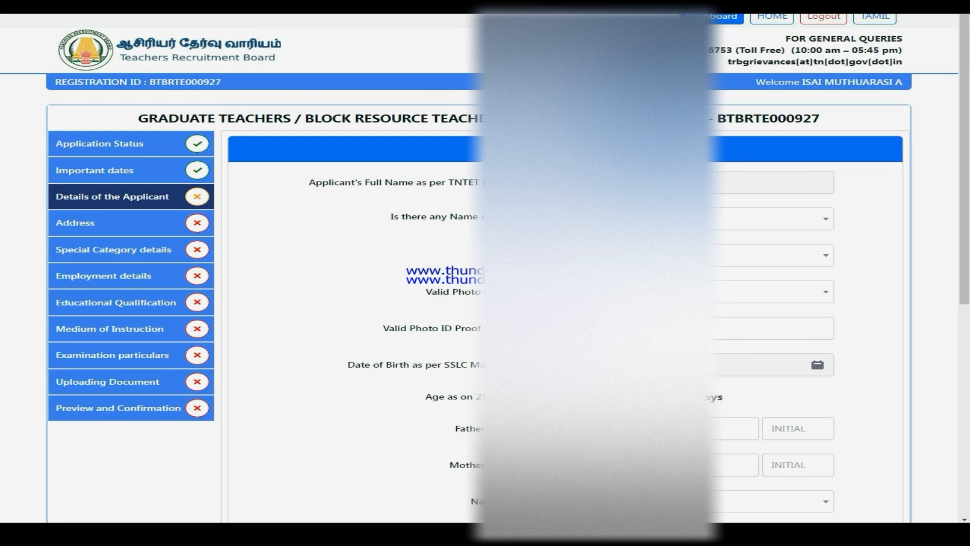
# Answer the name-change question, enter the current name, and choose a valid photo ID type.
pyautogui.click(647, 219)
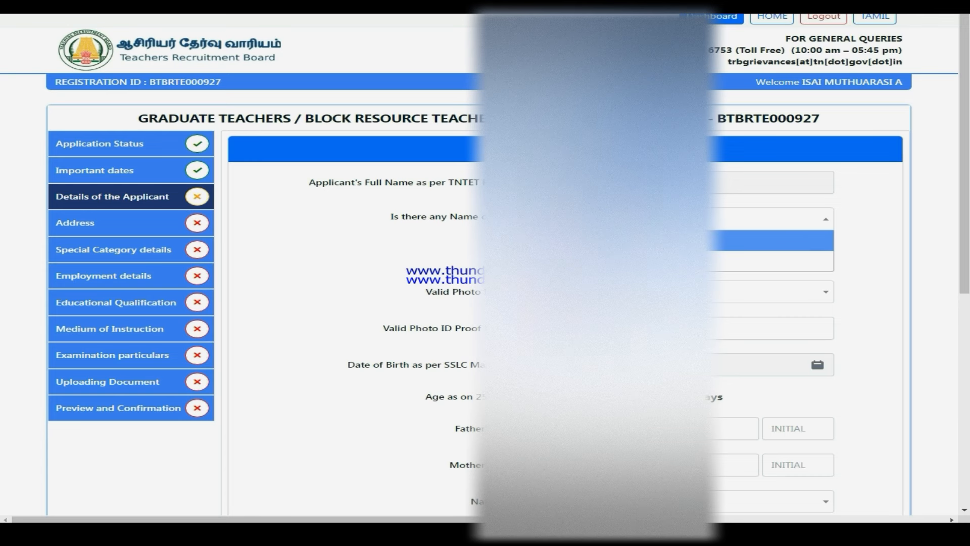
pyautogui.click(606, 239)
pyautogui.click(606, 255)
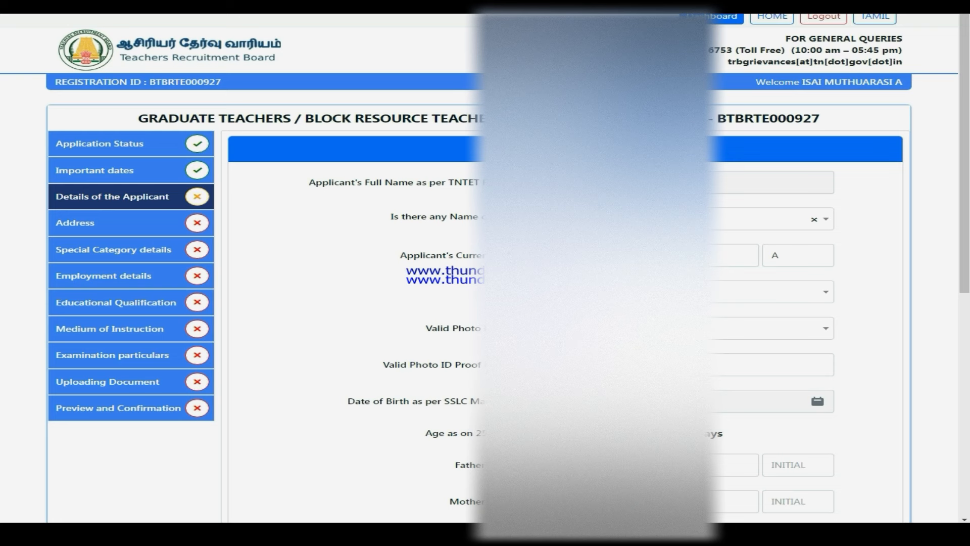
pyautogui.click(678, 292)
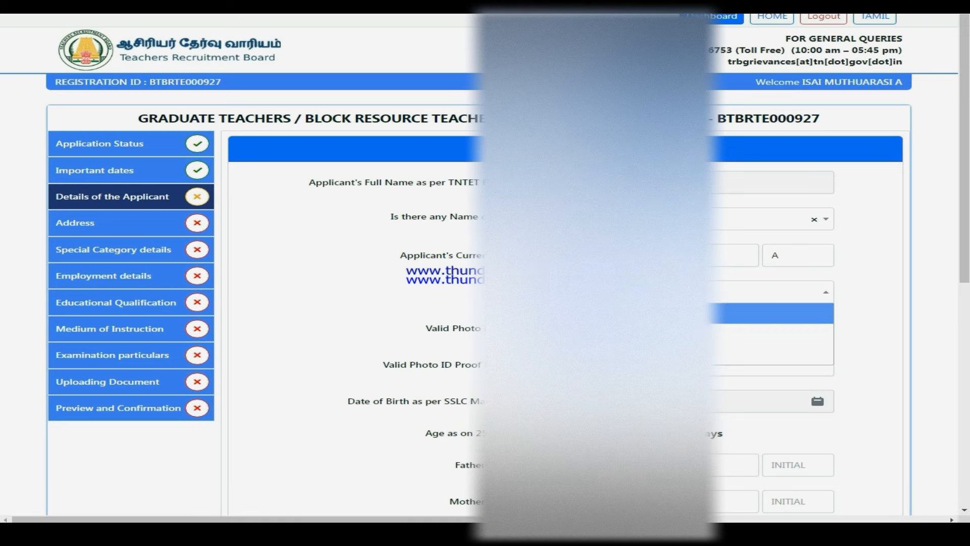
pyautogui.click(671, 334)
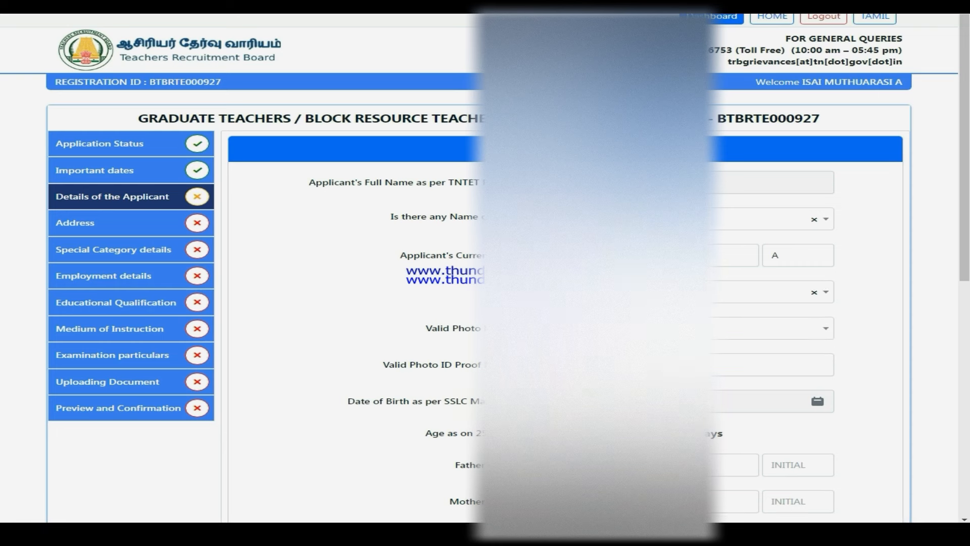
pyautogui.click(672, 328)
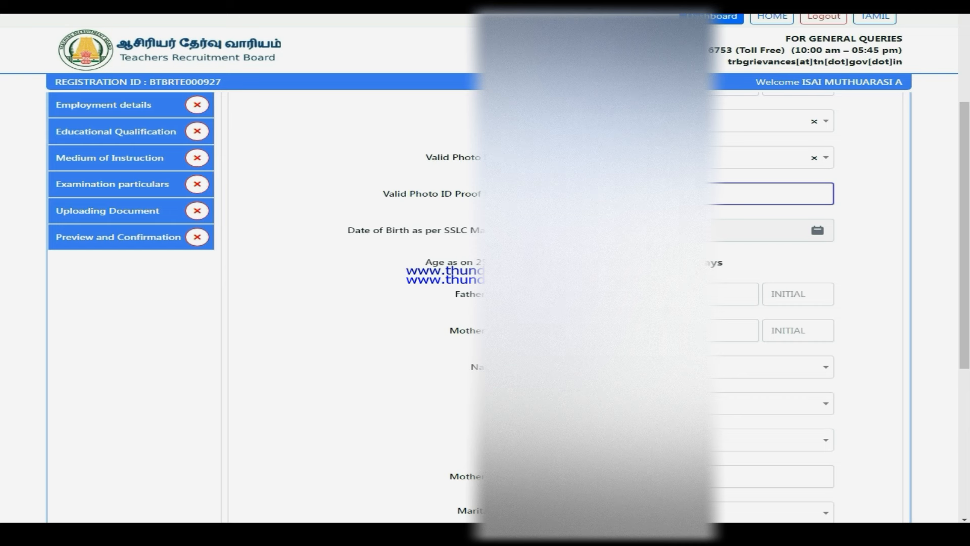
# Enter the father's and mother's names with their initials.
pyautogui.click(708, 293)
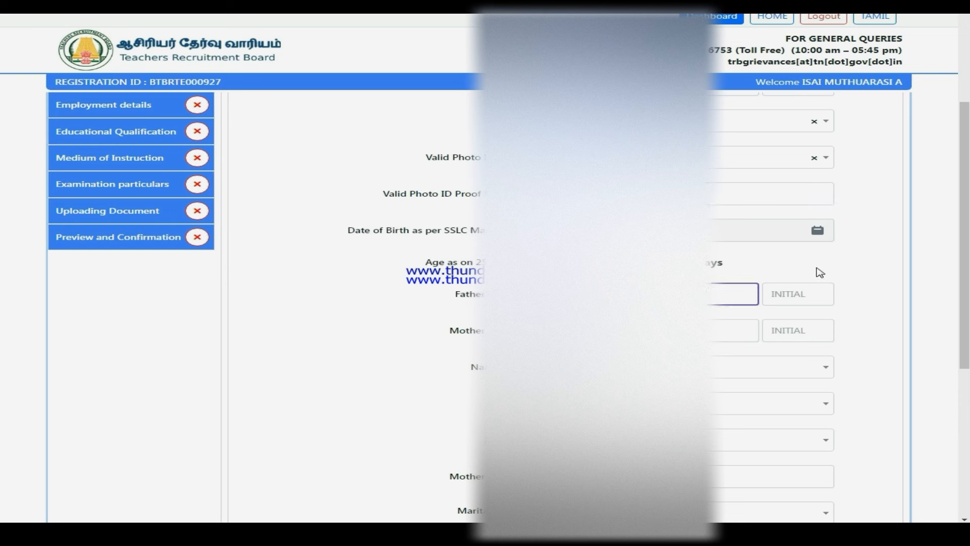
pyautogui.click(786, 295)
pyautogui.write('S')
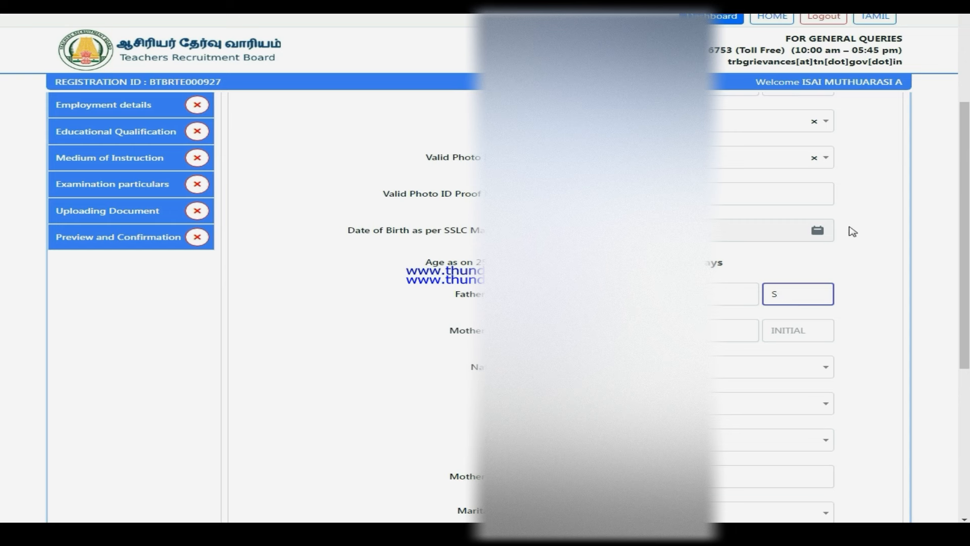
pyautogui.press('Tab')
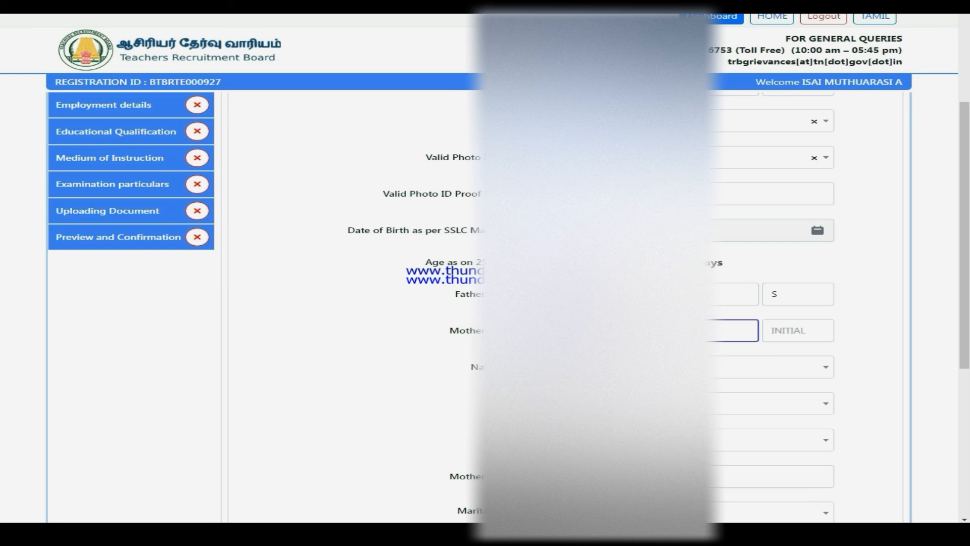
pyautogui.click(804, 327)
pyautogui.write('A')
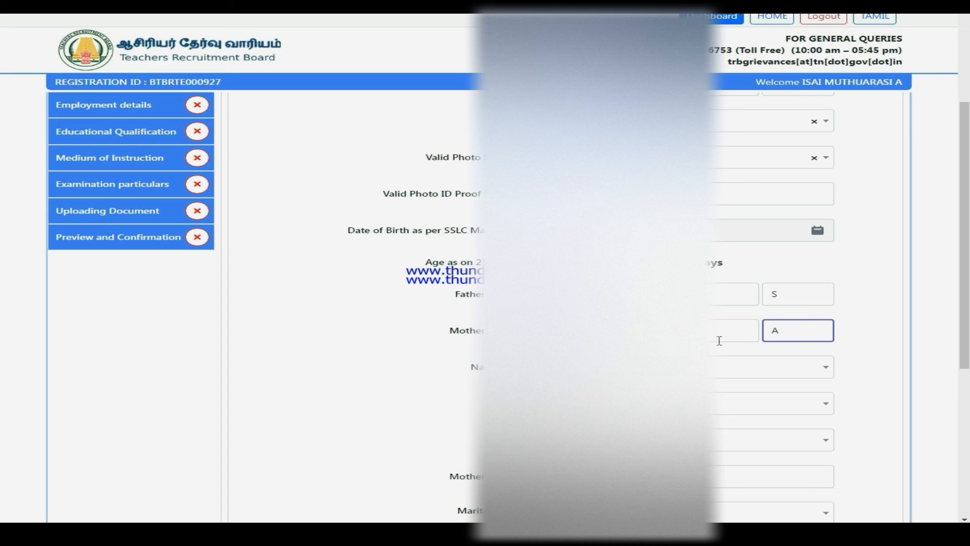
pyautogui.scroll(-2, 721, 340)
# Fill the dropdowns below Nationality, filtering one of them by 'kaga'.
pyautogui.click(699, 289)
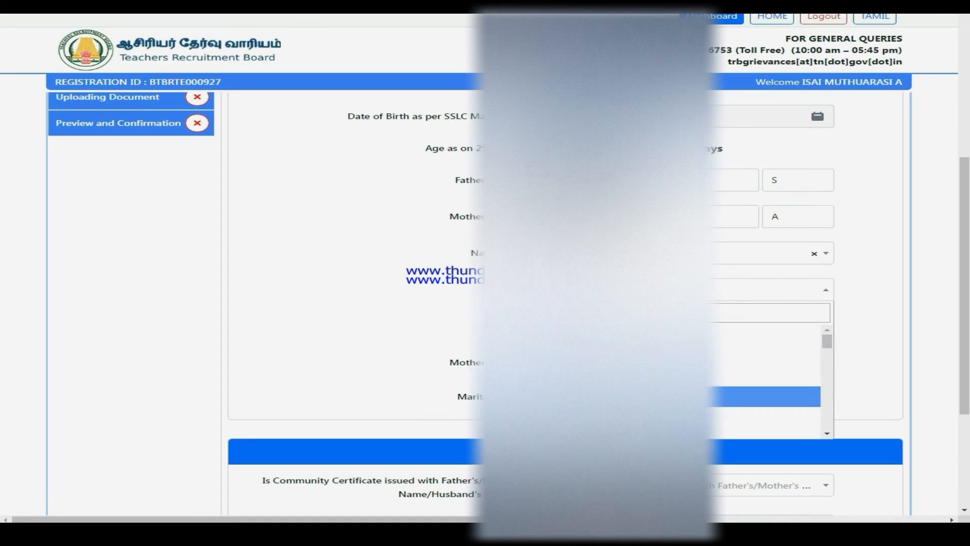
pyautogui.click(682, 397)
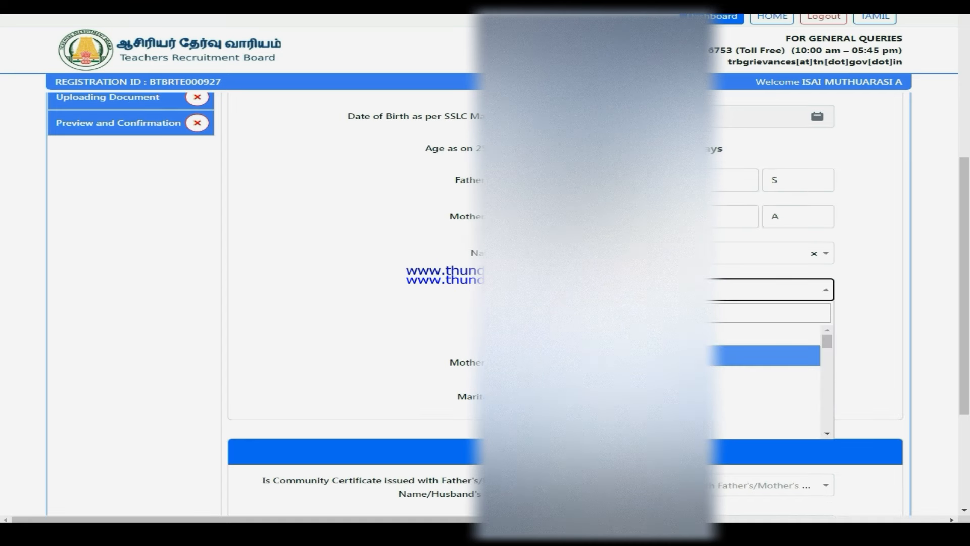
pyautogui.click(662, 313)
pyautogui.write('ka')
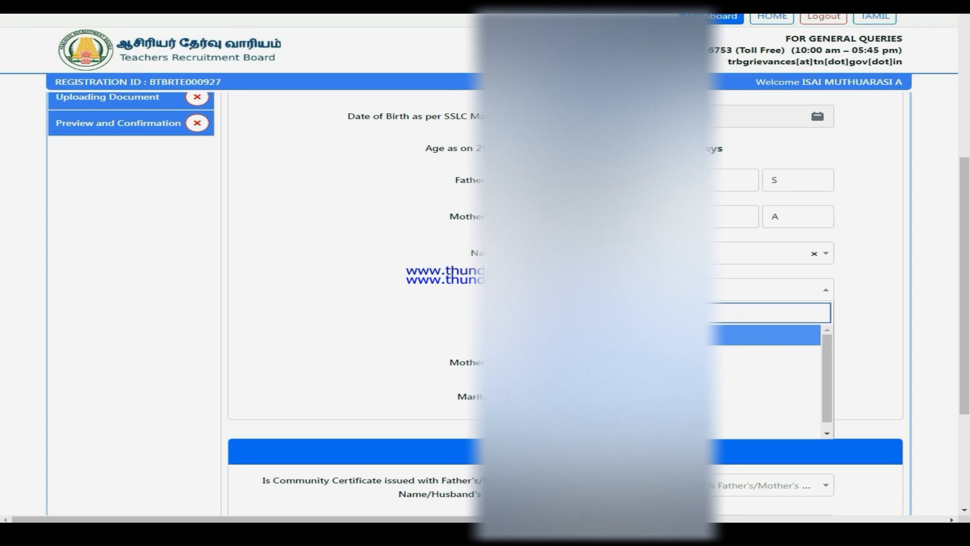
pyautogui.write('ga')
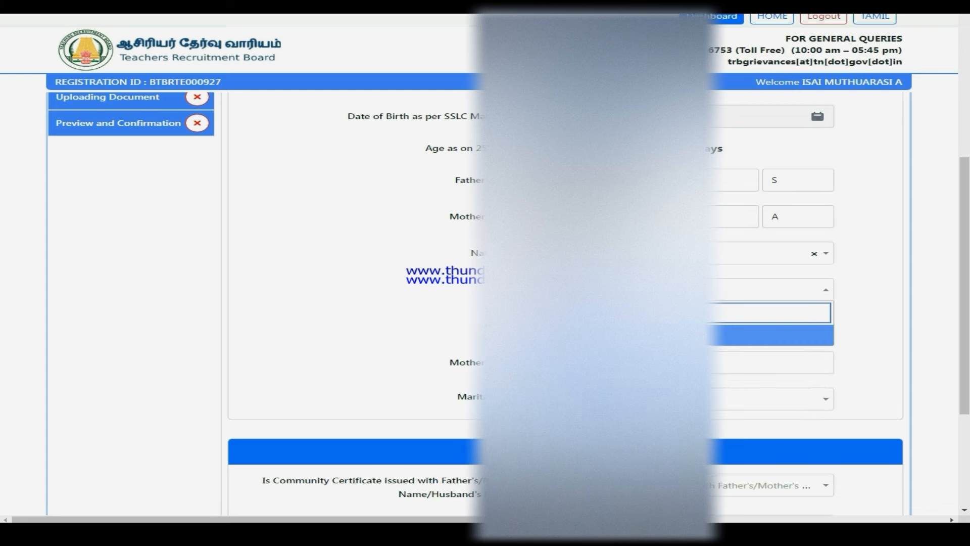
pyautogui.press('Return')
pyautogui.click(626, 326)
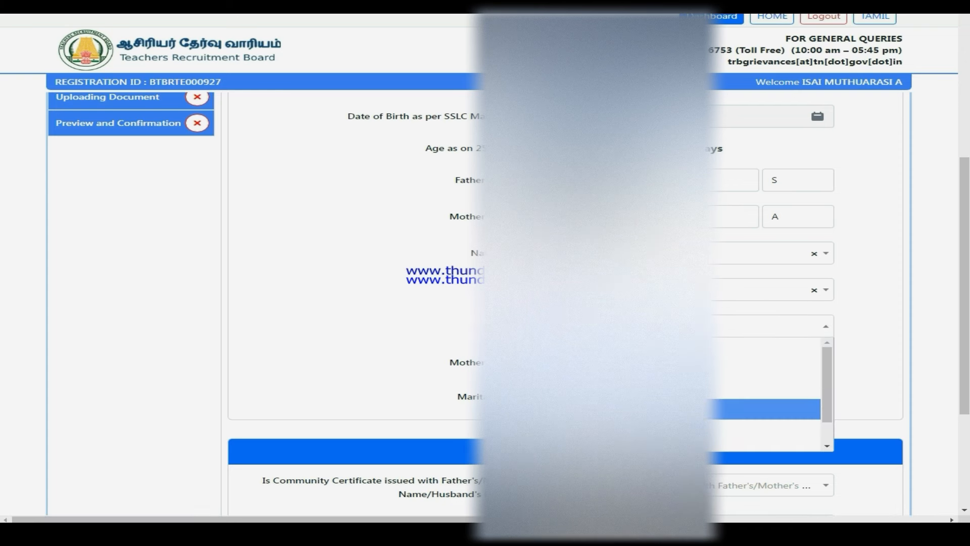
pyautogui.click(656, 348)
pyautogui.scroll(-2, 697, 328)
# Fill the mother tongue, set marital status, and mark the community certificate as in the parent's name.
pyautogui.click(657, 249)
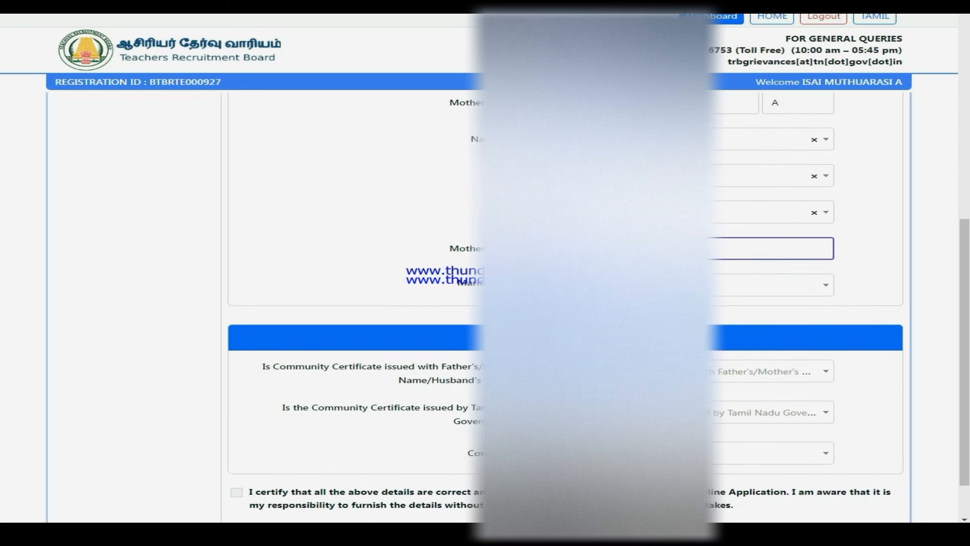
pyautogui.click(656, 285)
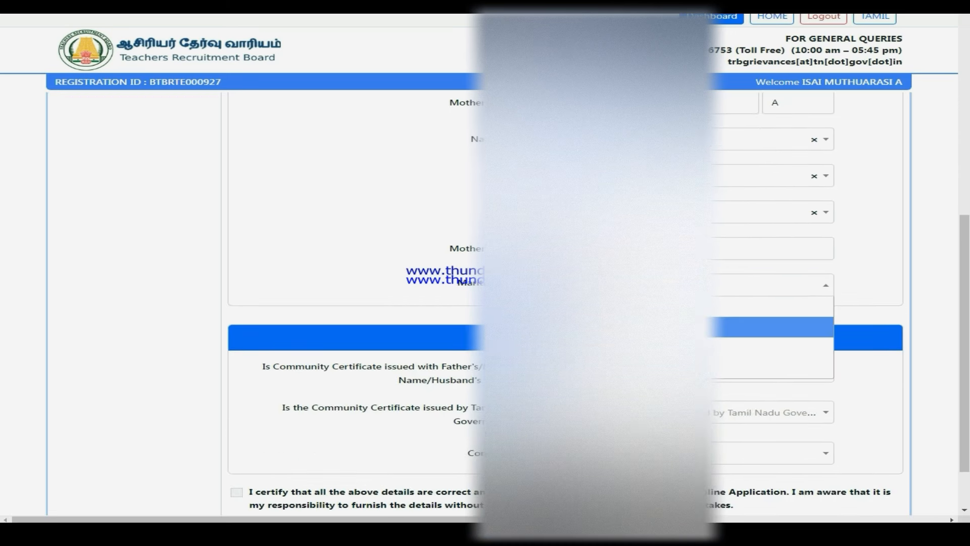
pyautogui.click(657, 327)
pyautogui.scroll(-1, 877, 268)
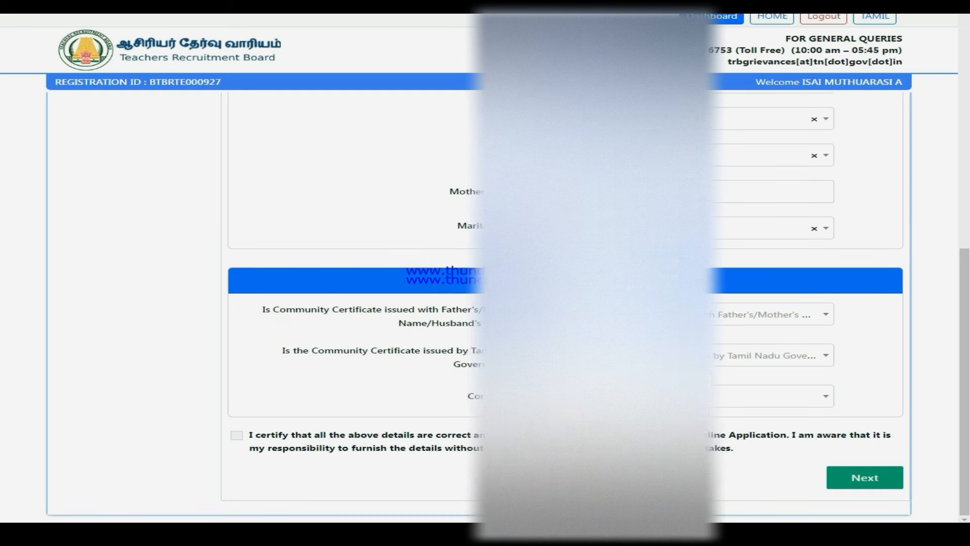
pyautogui.click(656, 314)
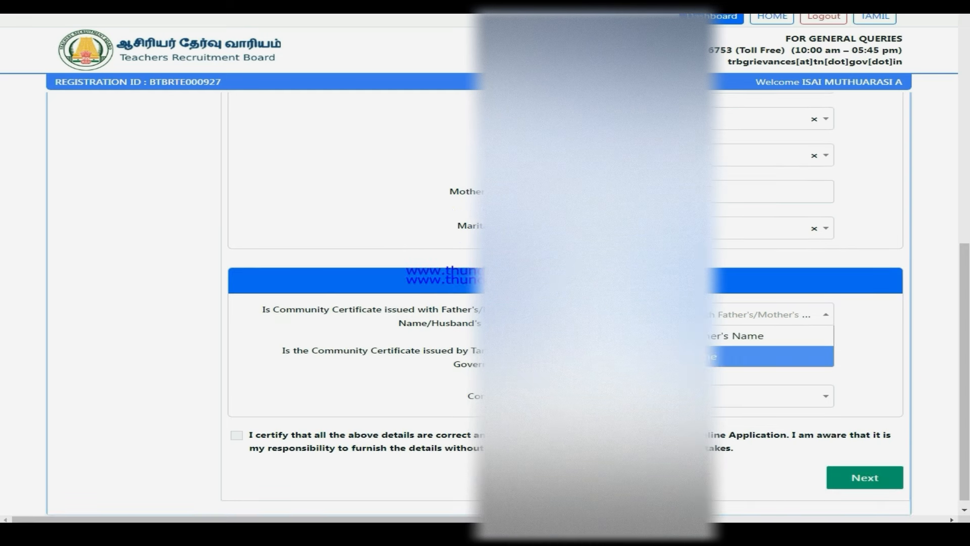
pyautogui.click(657, 336)
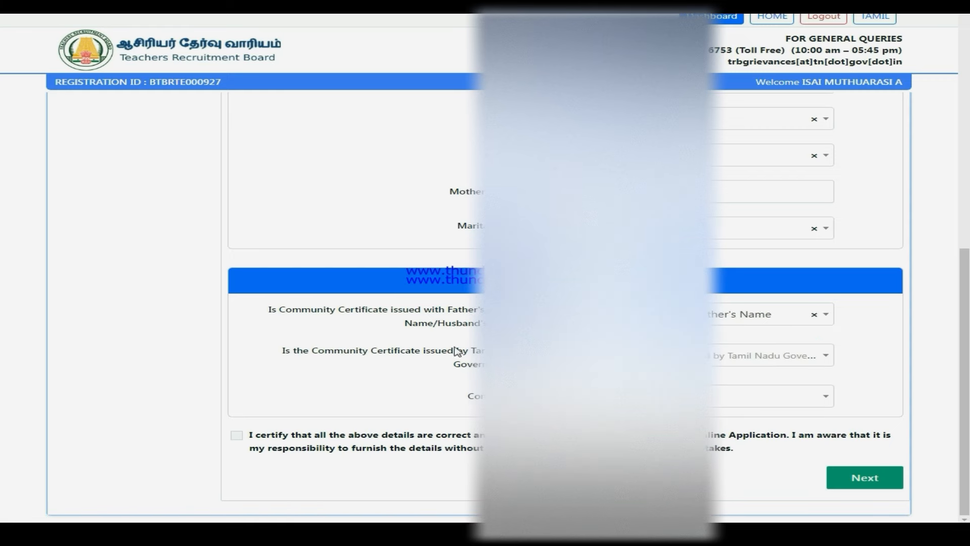
# Answer whether Tamil Nadu government issued the certificate and select the community, acknowledging the warning.
pyautogui.click(657, 355)
pyautogui.click(656, 376)
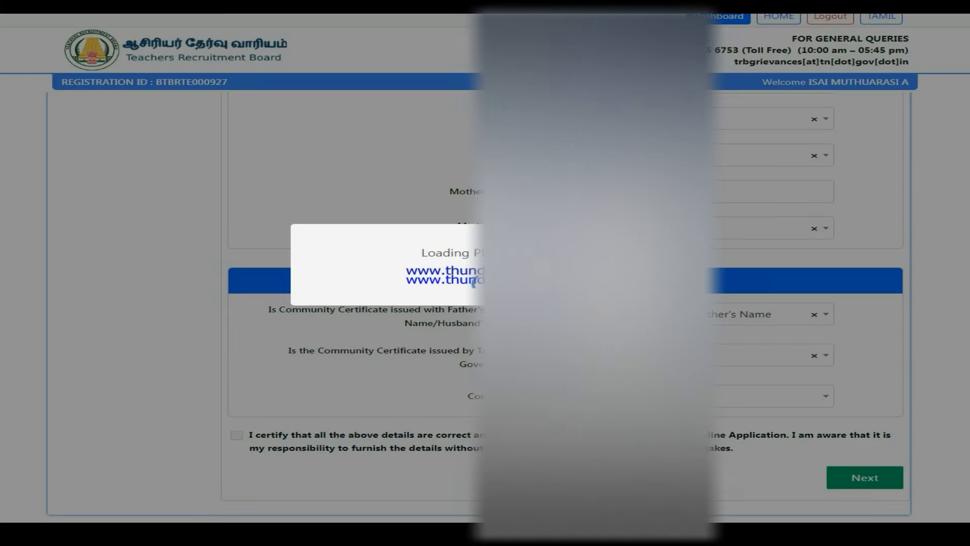
pyautogui.click(657, 395)
pyautogui.click(657, 349)
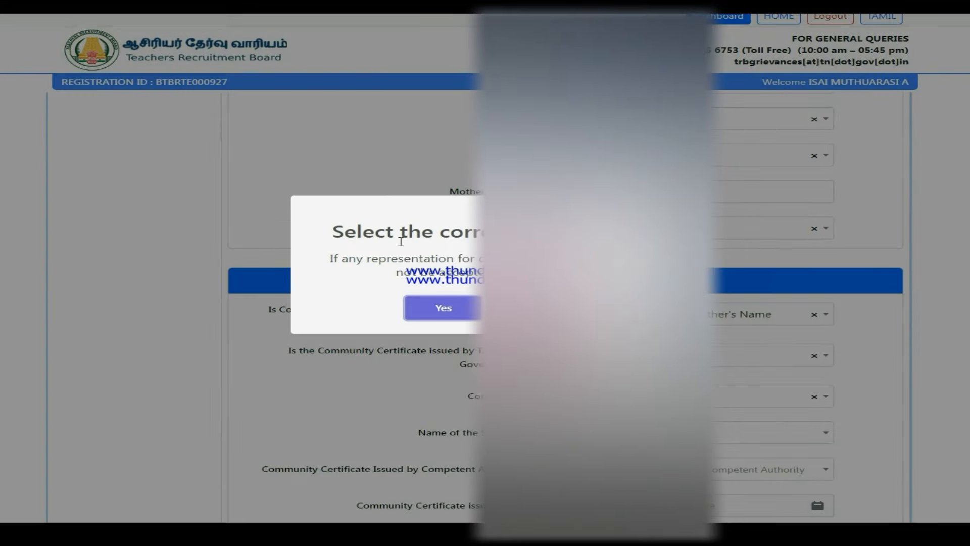
pyautogui.click(434, 310)
pyautogui.scroll(-1, 746, 281)
pyautogui.scroll(1, 656, 293)
pyautogui.scroll(-2, 642, 298)
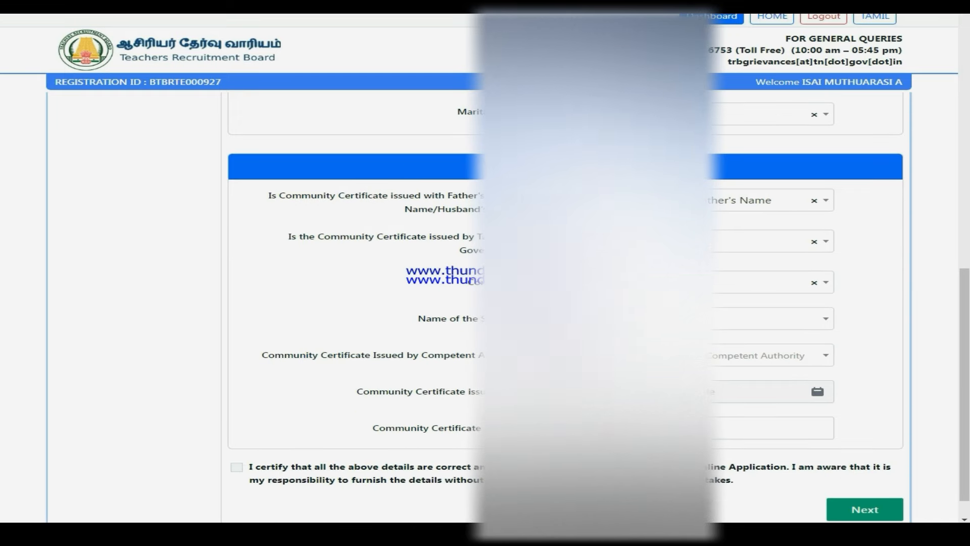
# Set the next certificate field and choose the first competent issuing authority.
pyautogui.click(647, 319)
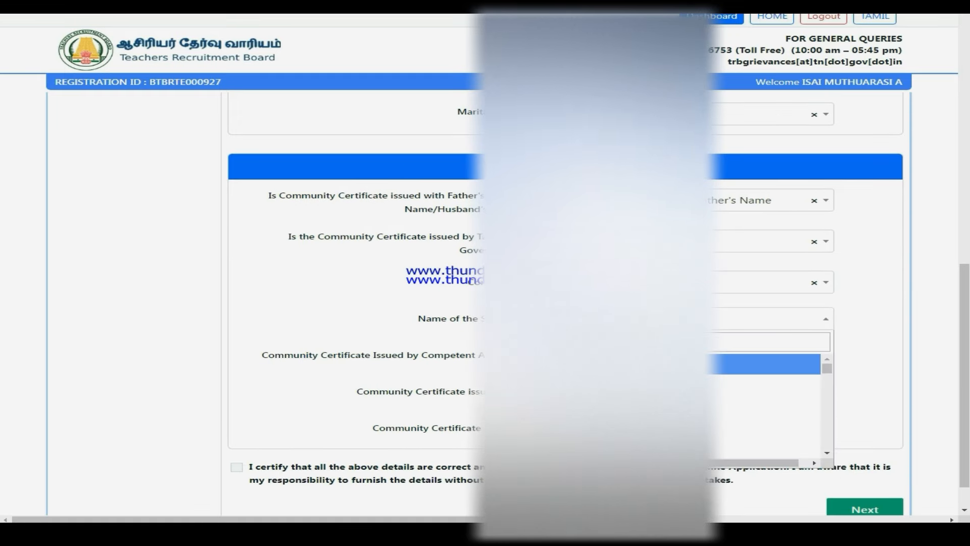
pyautogui.click(647, 364)
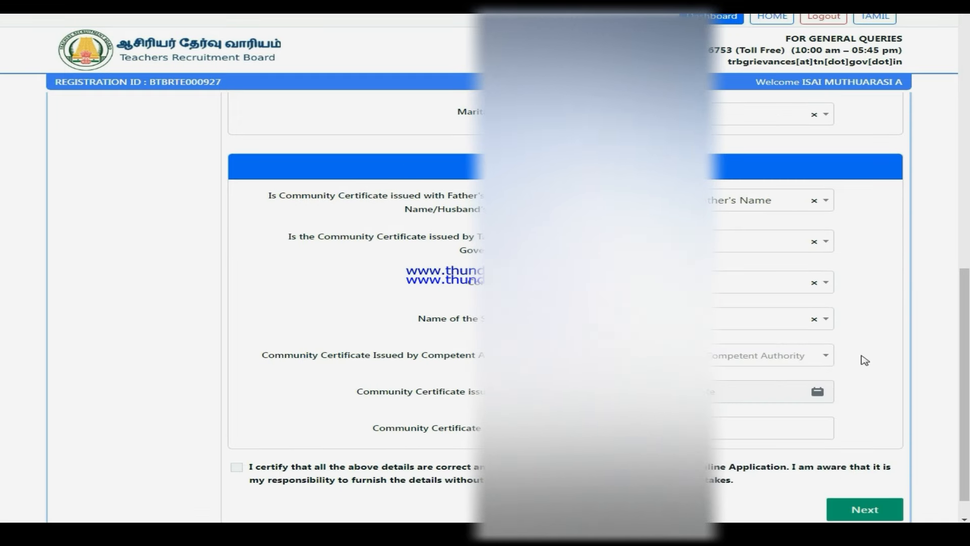
pyautogui.scroll(-1, 657, 349)
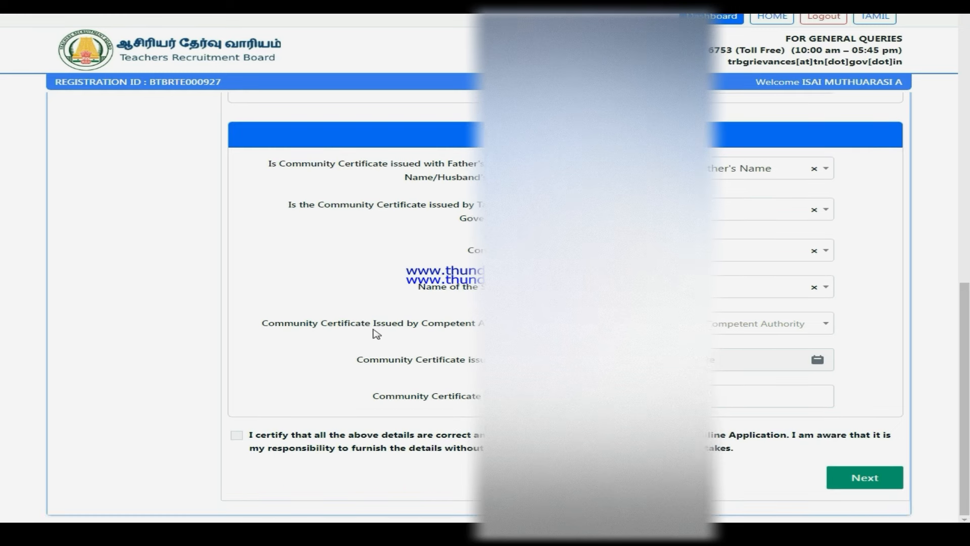
pyautogui.click(647, 323)
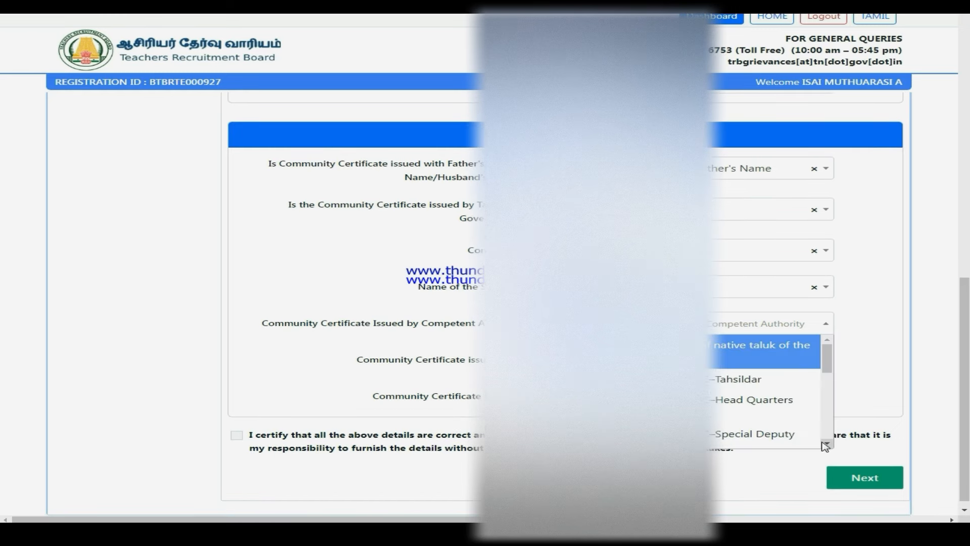
pyautogui.click(677, 351)
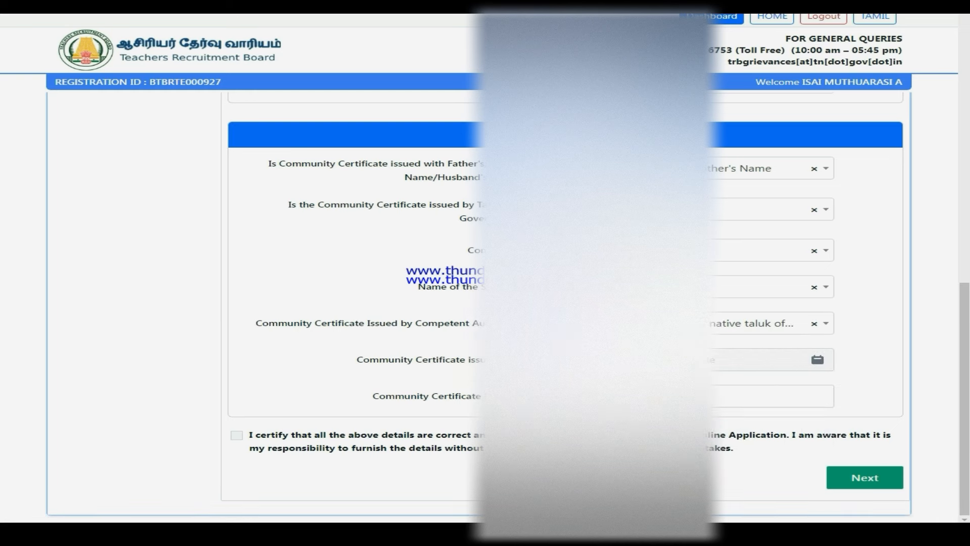
# Pick the community certificate issue date from an earlier period and tick the declaration.
pyautogui.click(606, 359)
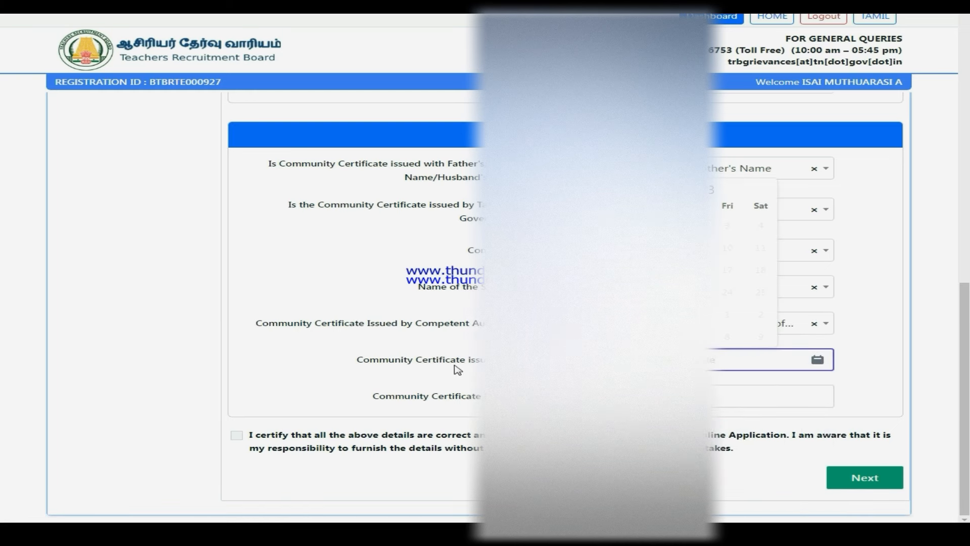
pyautogui.click(721, 192)
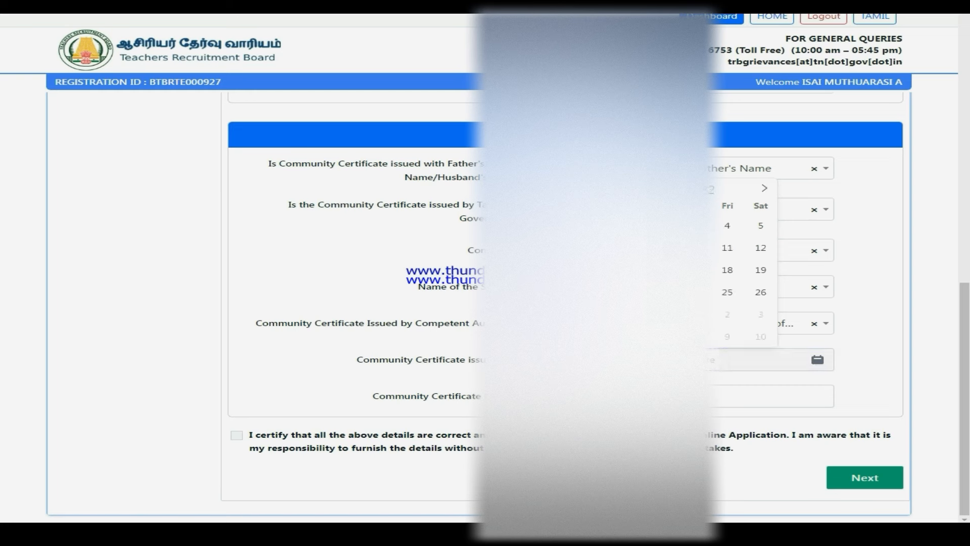
pyautogui.click(660, 270)
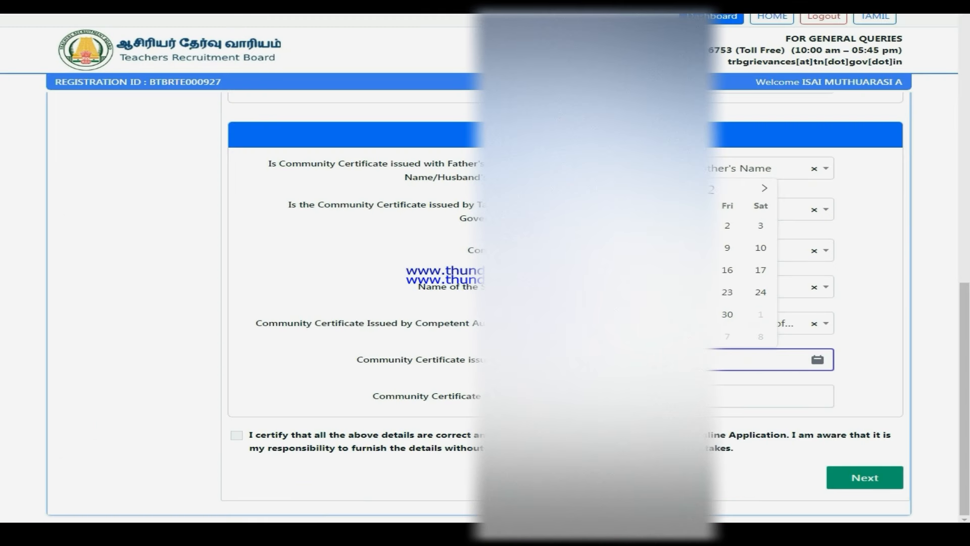
pyautogui.click(660, 396)
pyautogui.click(236, 434)
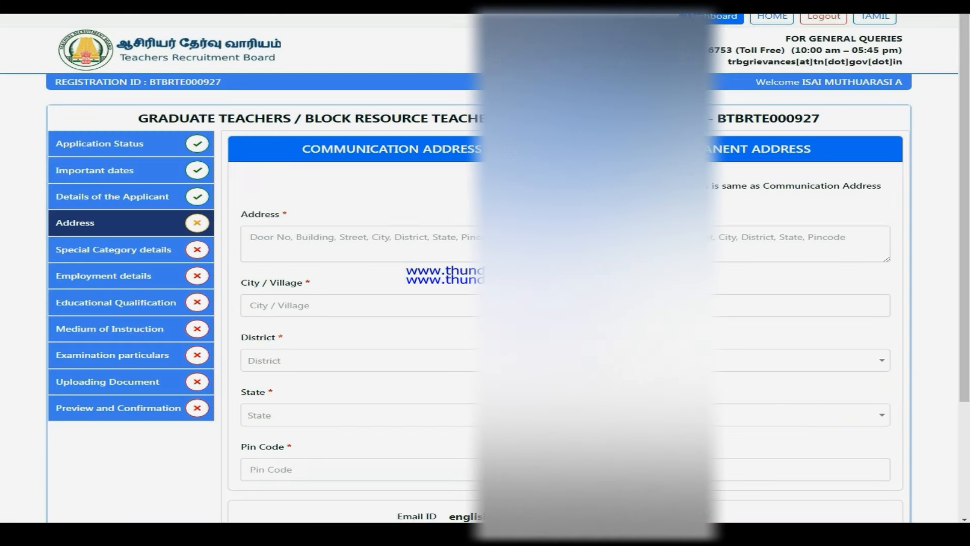
# Enter the communication address, district and pin code.
pyautogui.click(388, 239)
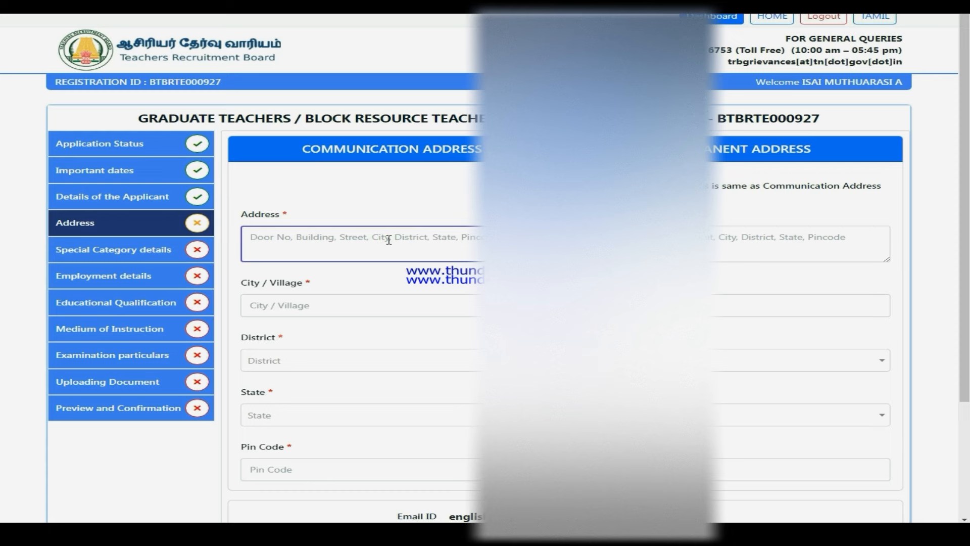
pyautogui.write('No')
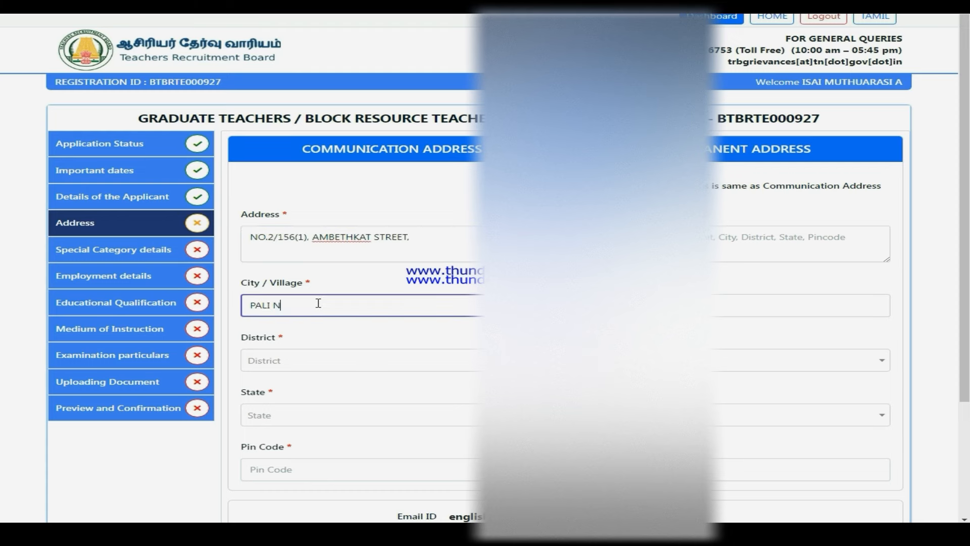
pyautogui.write('VILLAGE AND POST, ULUNDURPET TALUK,')
pyautogui.click(322, 360)
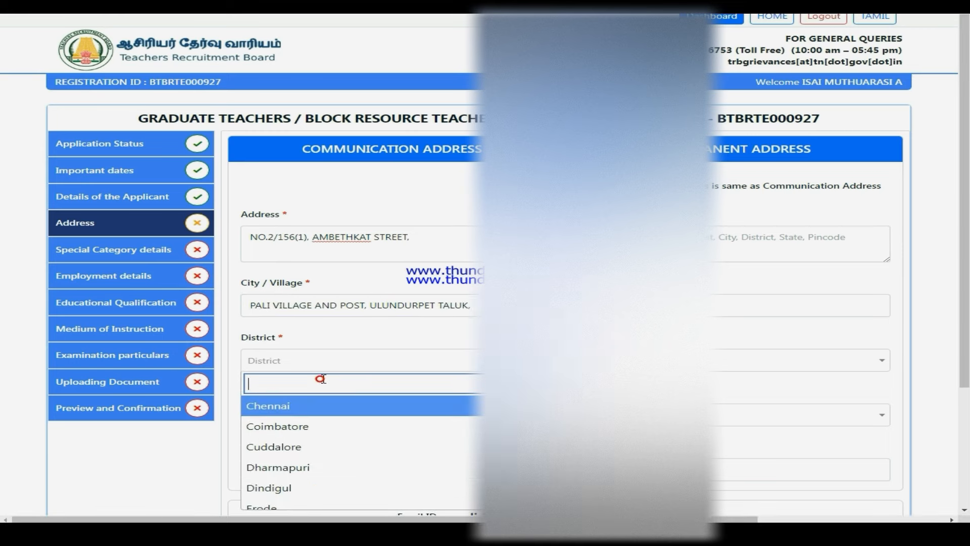
pyautogui.write('KALL')
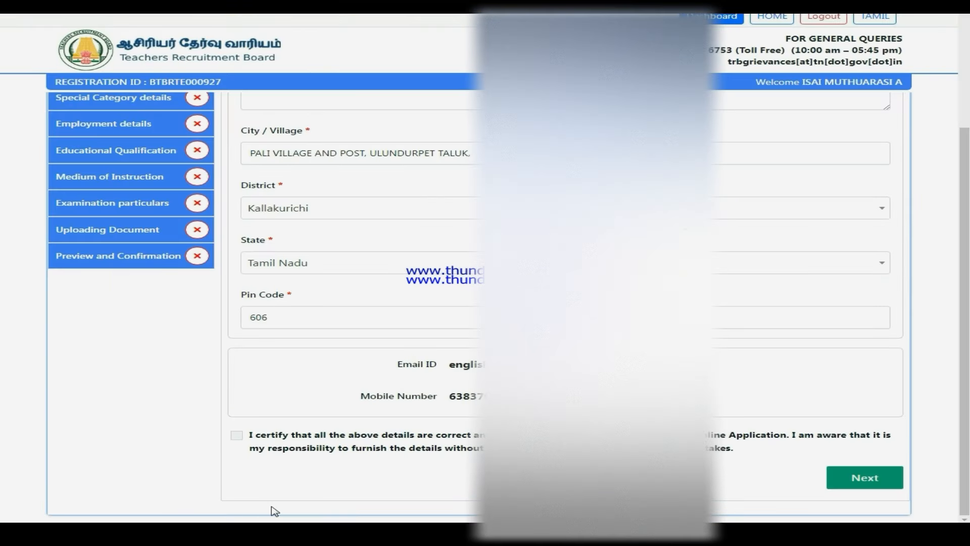
pyautogui.click(312, 307)
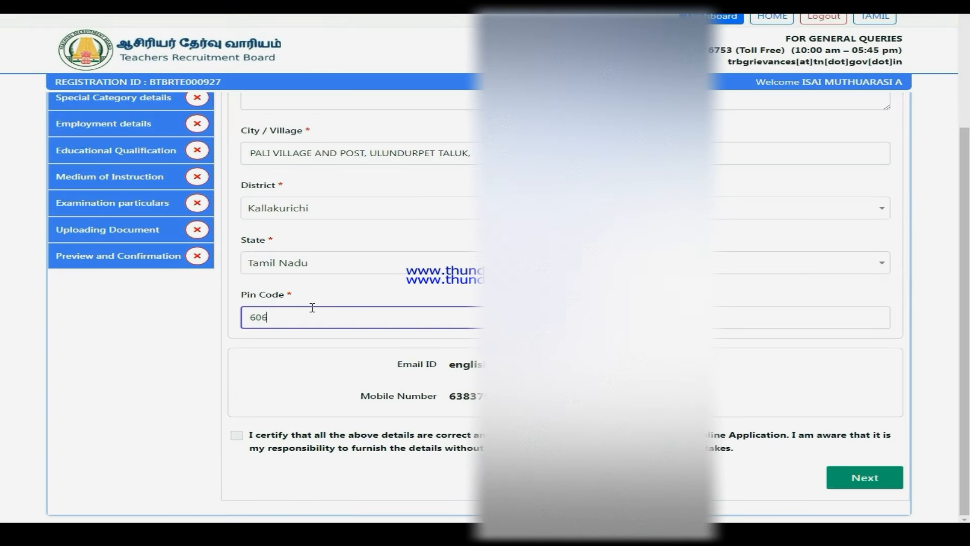
pyautogui.write('104')
# Copy the corrected address as the permanent address, tick the declaration, and submit.
pyautogui.scroll(2, 596, 273)
pyautogui.click(593, 149)
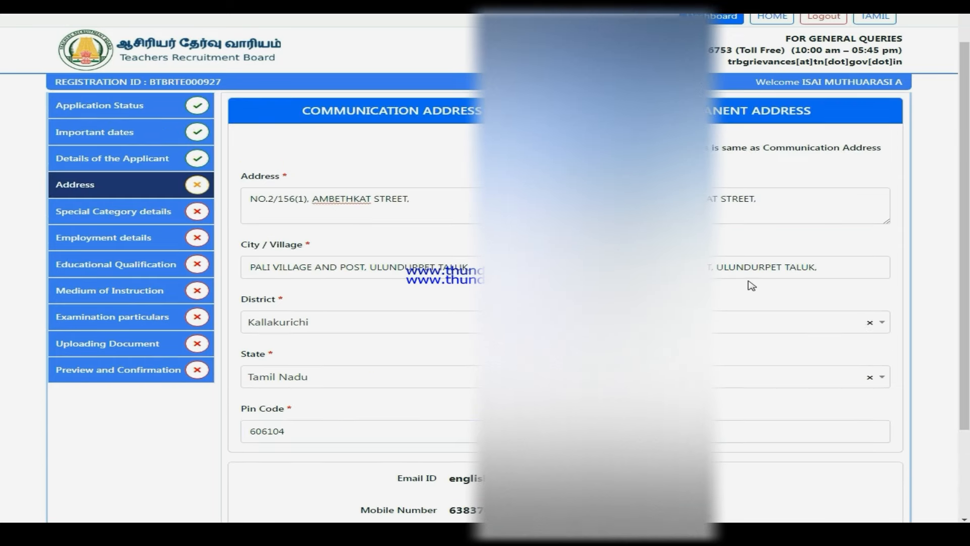
pyautogui.scroll(-2, 753, 296)
pyautogui.scroll(1, 461, 463)
pyautogui.scroll(-1, 461, 462)
pyautogui.click(461, 461)
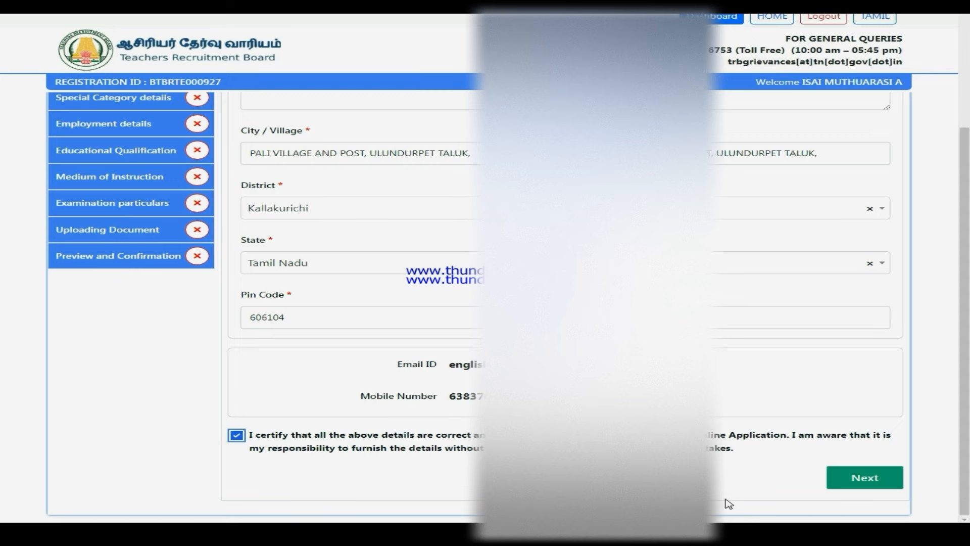
pyautogui.click(836, 481)
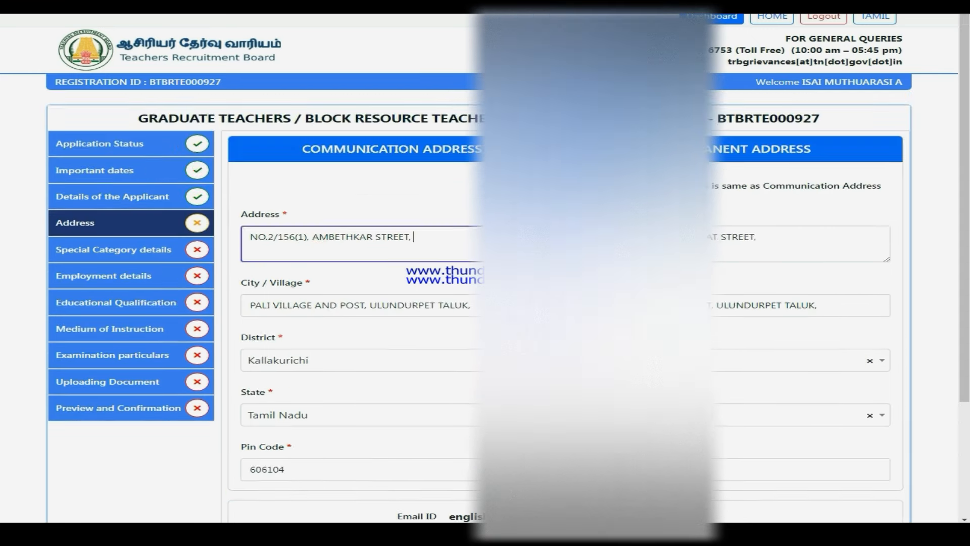
pyautogui.click(603, 186)
pyautogui.click(603, 186)
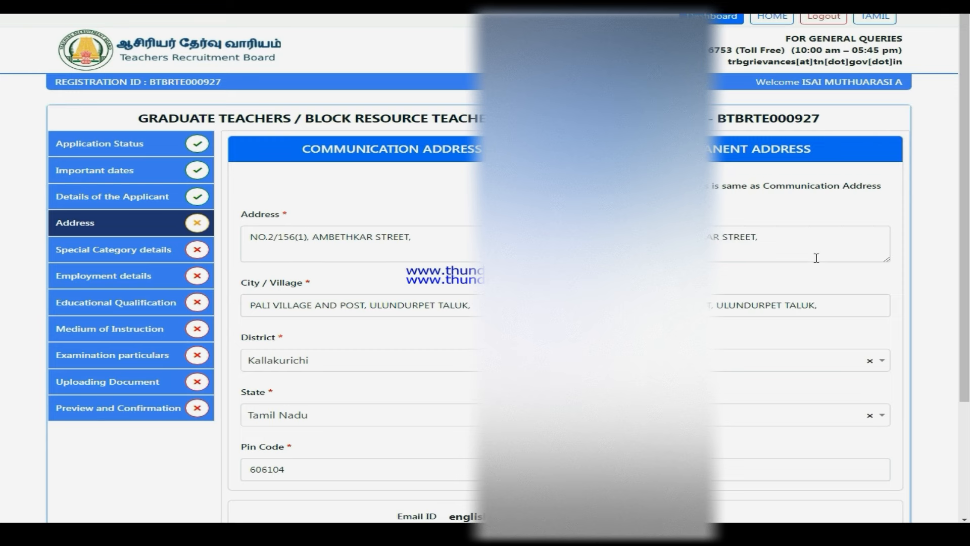
pyautogui.scroll(-5, 754, 250)
pyautogui.click(864, 476)
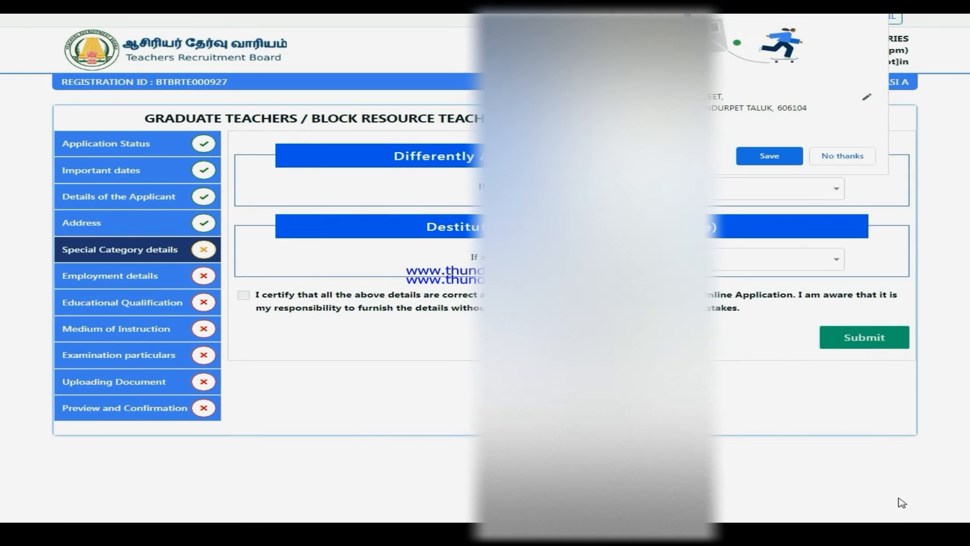
# Choose the second differently abled answer and a destitute widow answer, certify, and submit.
pyautogui.click(841, 156)
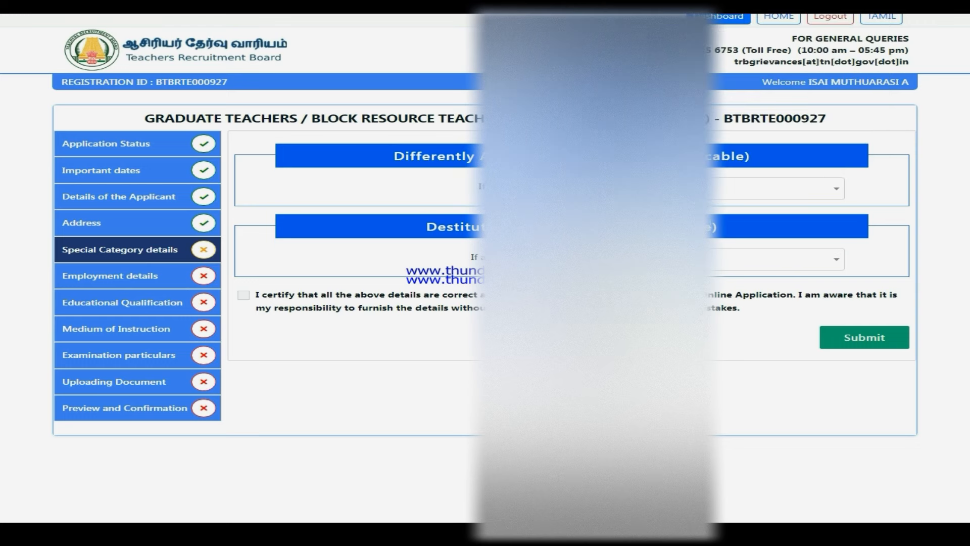
pyautogui.click(697, 189)
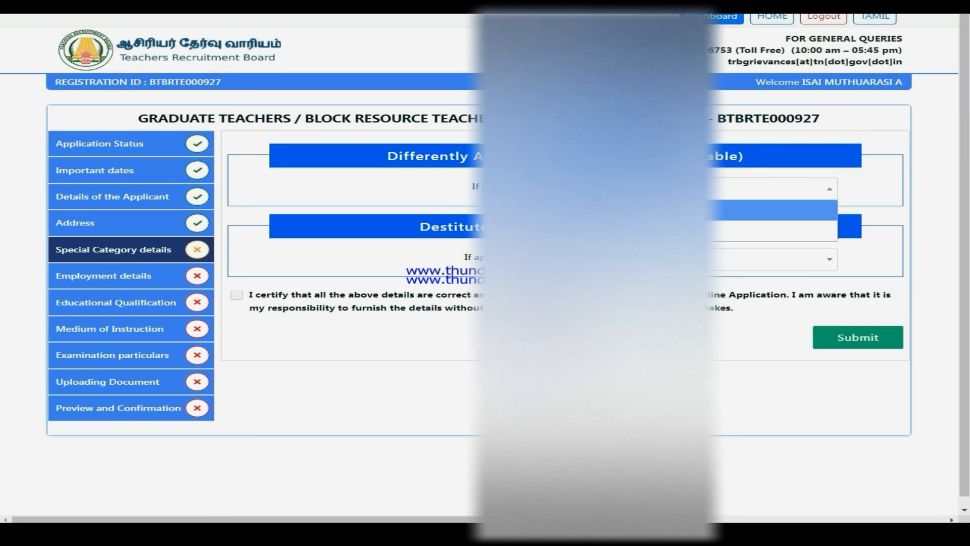
pyautogui.click(409, 191)
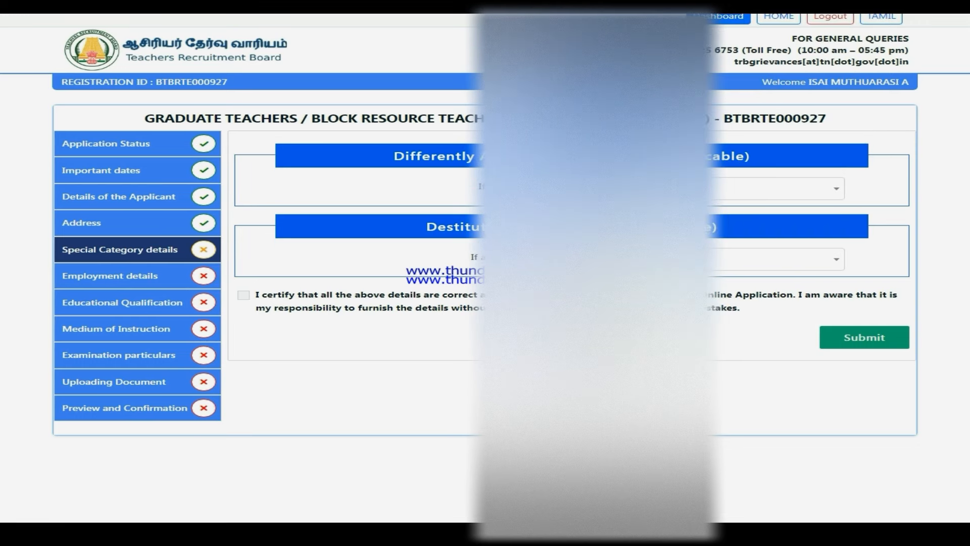
pyautogui.click(697, 188)
pyautogui.click(718, 231)
pyautogui.click(697, 259)
pyautogui.click(243, 295)
pyautogui.click(833, 340)
pyautogui.click(690, 183)
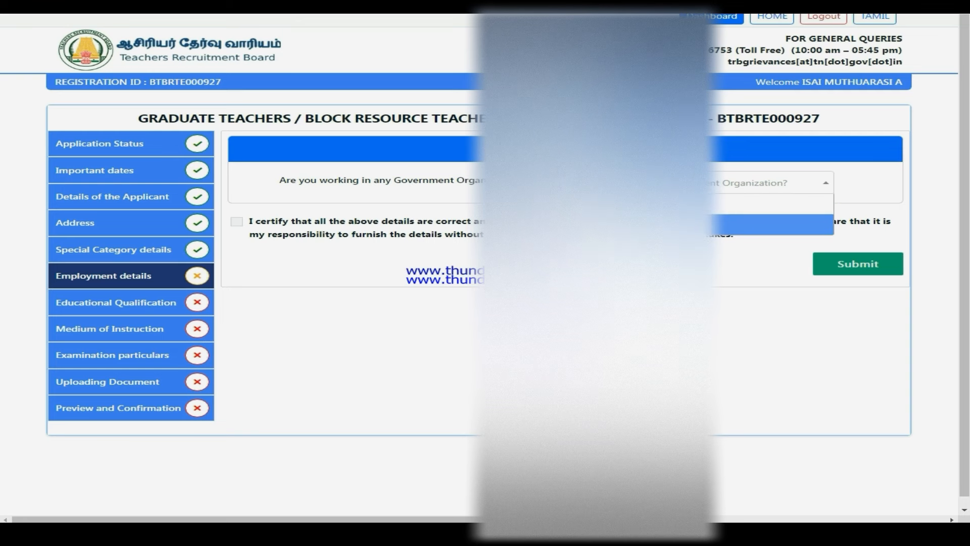
# Answer the Government Organization question, tick the employment declaration and submit the employment details.
pyautogui.click(631, 225)
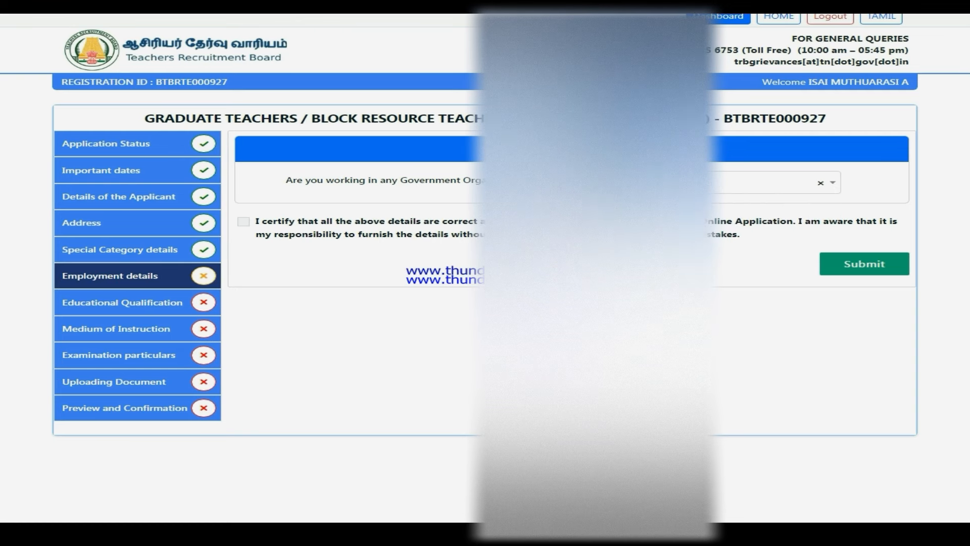
pyautogui.click(245, 224)
pyautogui.click(861, 266)
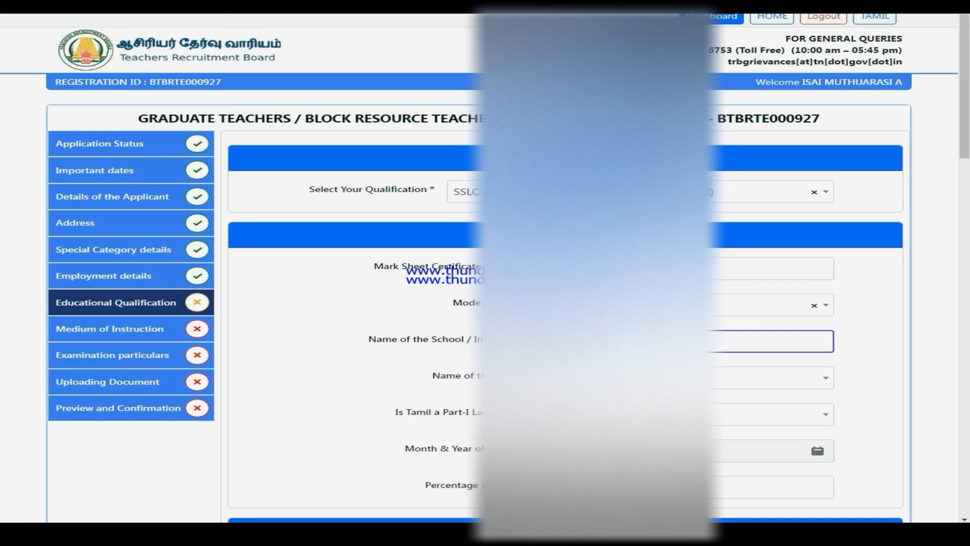
# Accept the spelling correction on the SSLC school name and complete it with 'SECONDARY SCHOOL, ULUN'.
pyautogui.rightClick(613, 340)
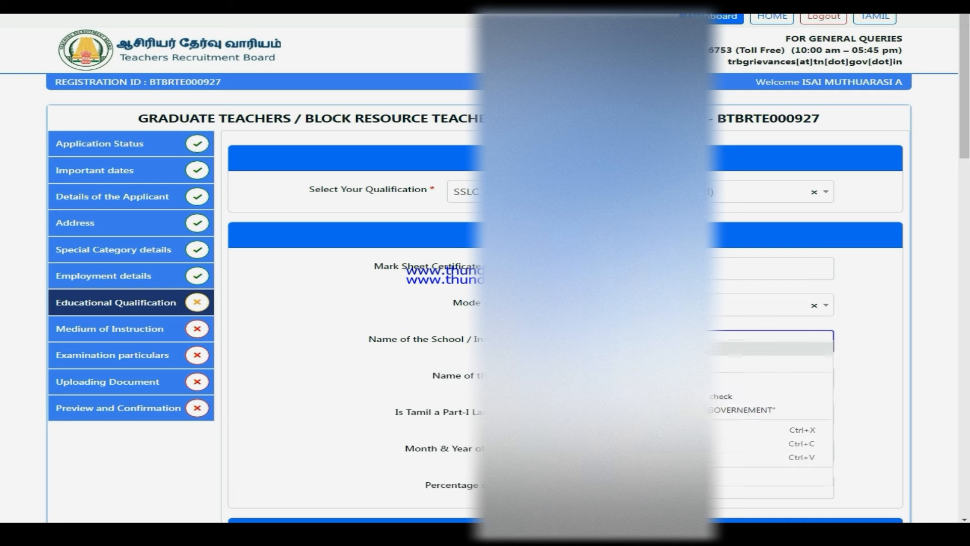
pyautogui.click(637, 348)
pyautogui.write('SECONDARY SCHOOL')
pyautogui.write(', ULUN')
# Choose the SSLC examination board and answer the Tamil Part-I language question.
pyautogui.click(807, 378)
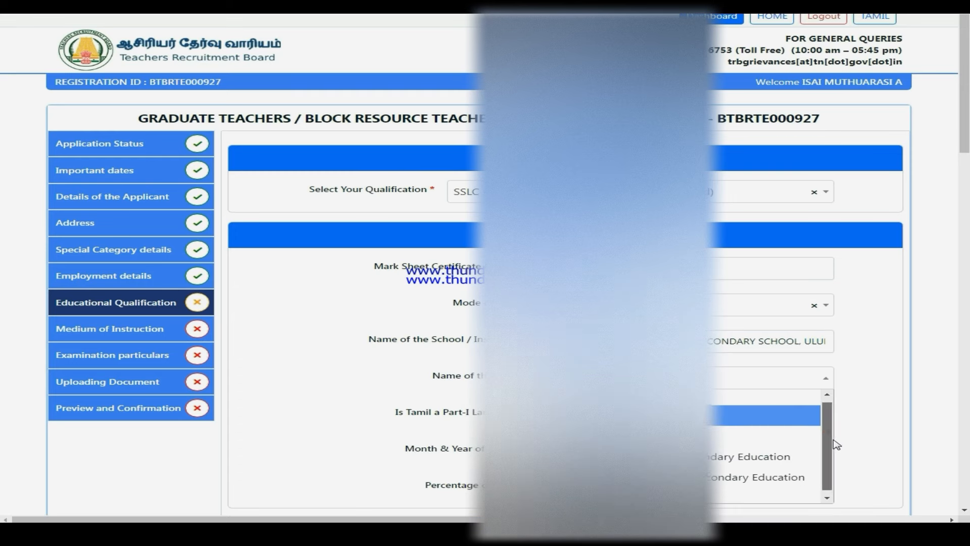
pyautogui.moveTo(833, 440); pyautogui.dragTo(835, 476)
pyautogui.scroll(1, 607, 426)
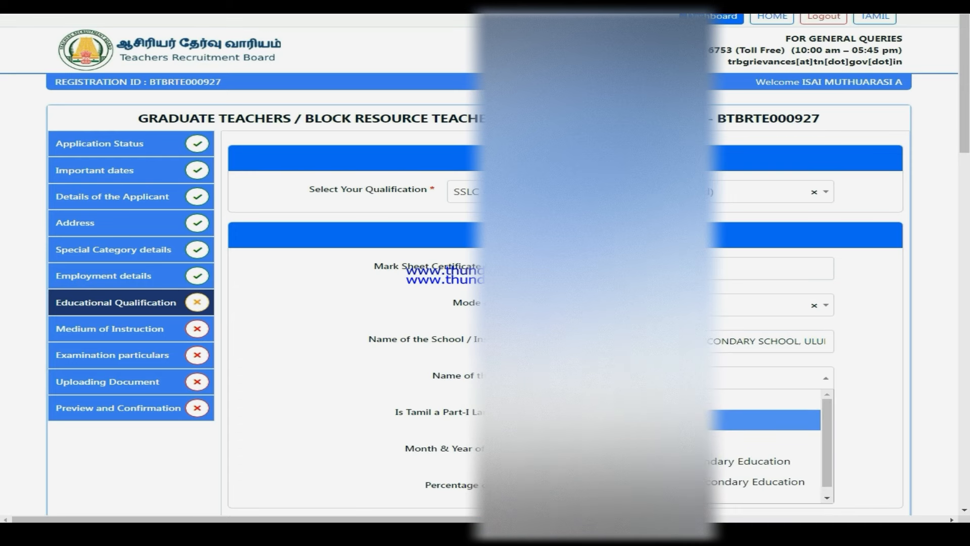
pyautogui.click(606, 399)
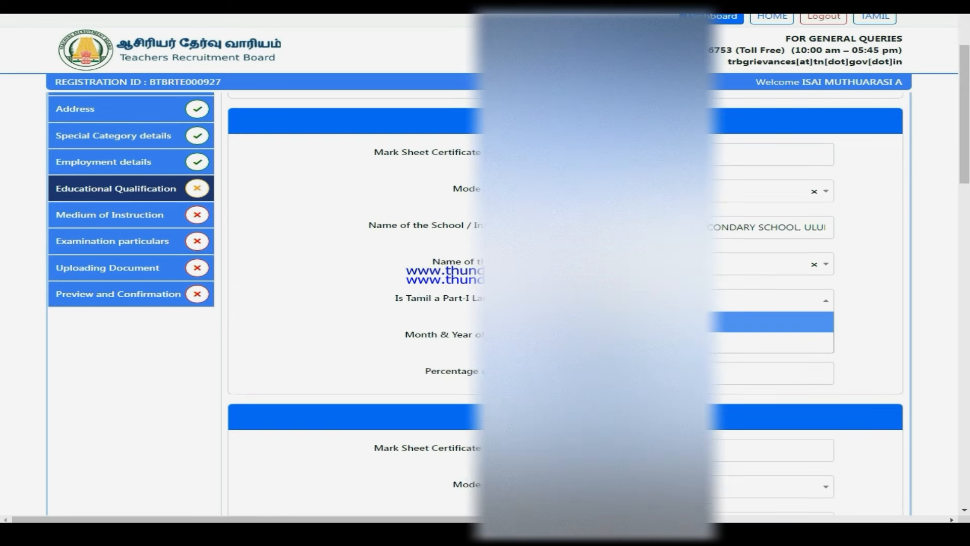
pyautogui.click(606, 322)
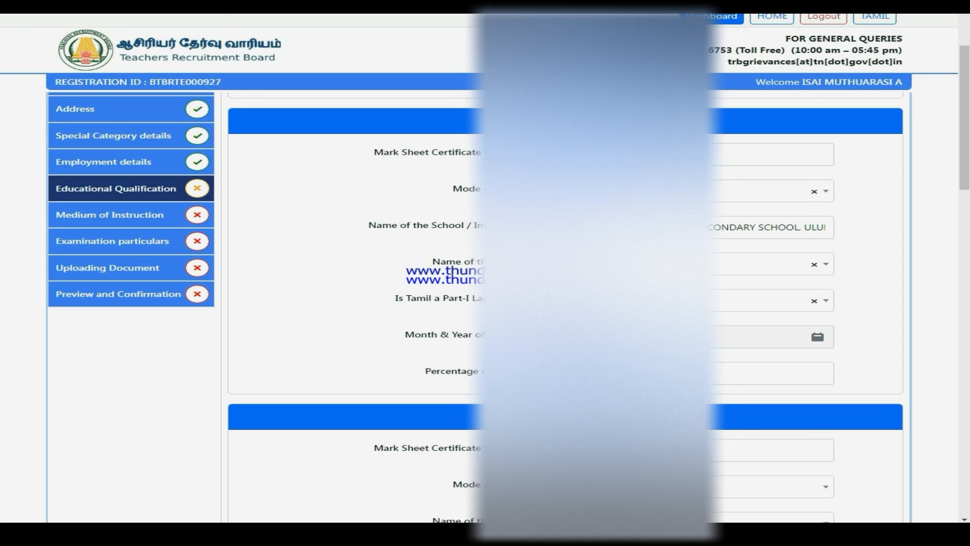
# Pick the SSLC month and year of passing and fill in the percentage.
pyautogui.click(632, 336)
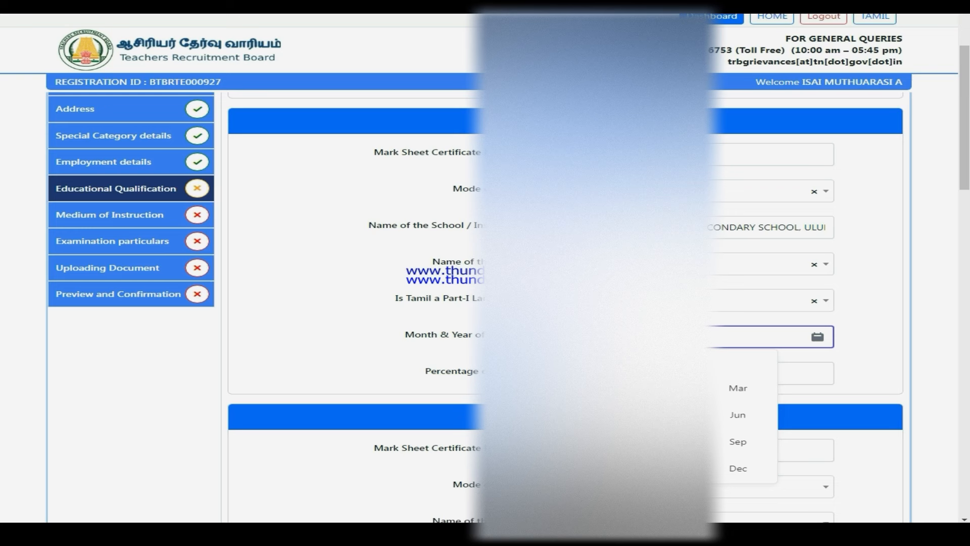
pyautogui.click(737, 388)
pyautogui.click(728, 374)
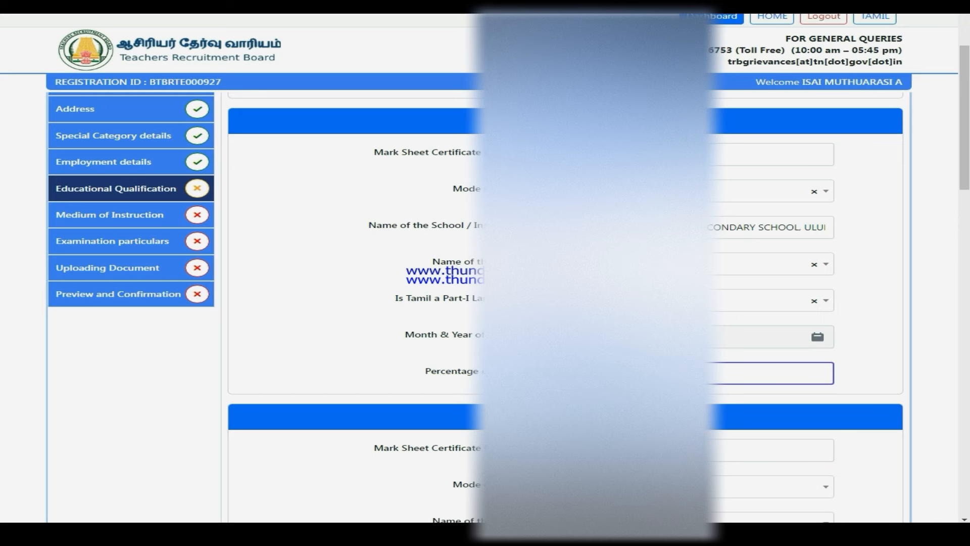
pyautogui.click(863, 379)
pyautogui.scroll(-3, 866, 375)
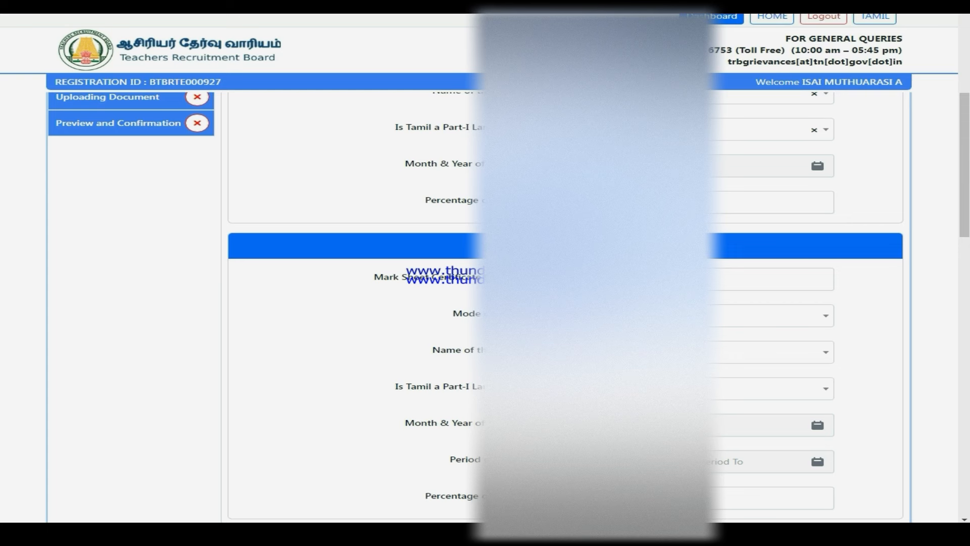
pyautogui.click(677, 279)
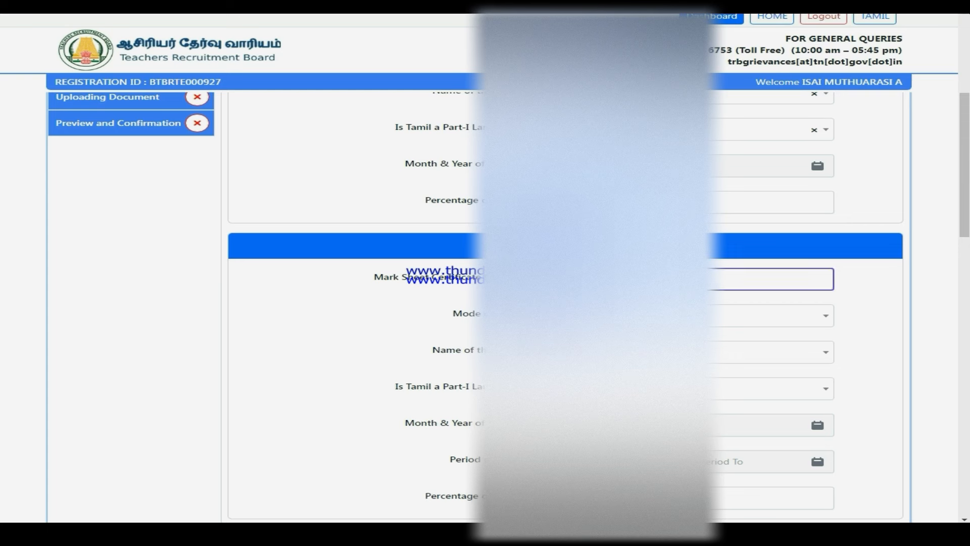
# Choose the study mode and copy the earlier school name into the new school name field.
pyautogui.click(656, 316)
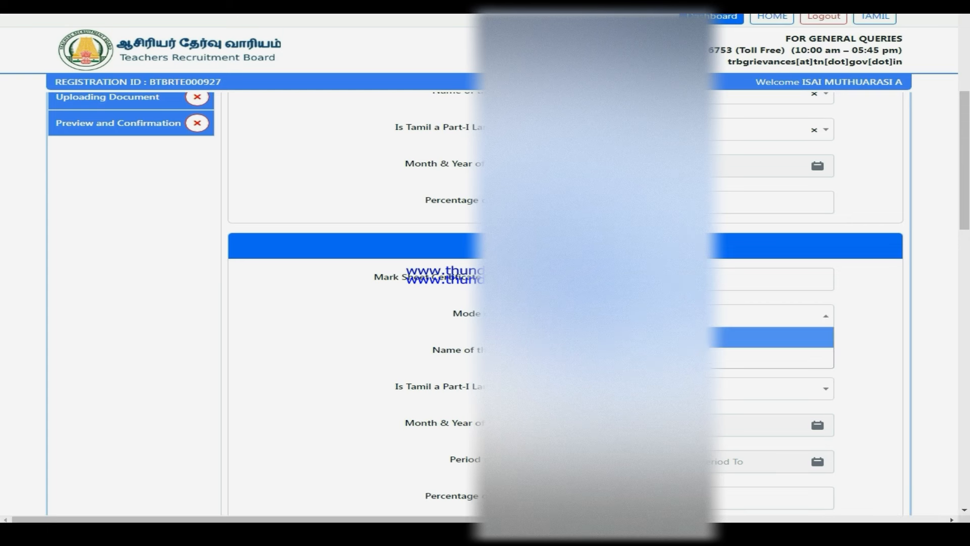
pyautogui.click(626, 337)
pyautogui.click(627, 352)
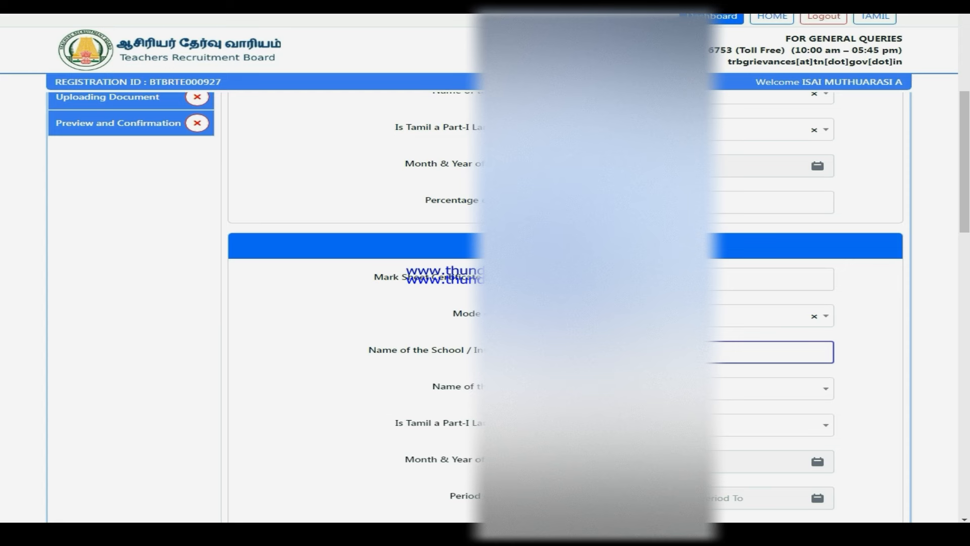
pyautogui.scroll(1, 736, 132)
pyautogui.tripleClick(751, 116)
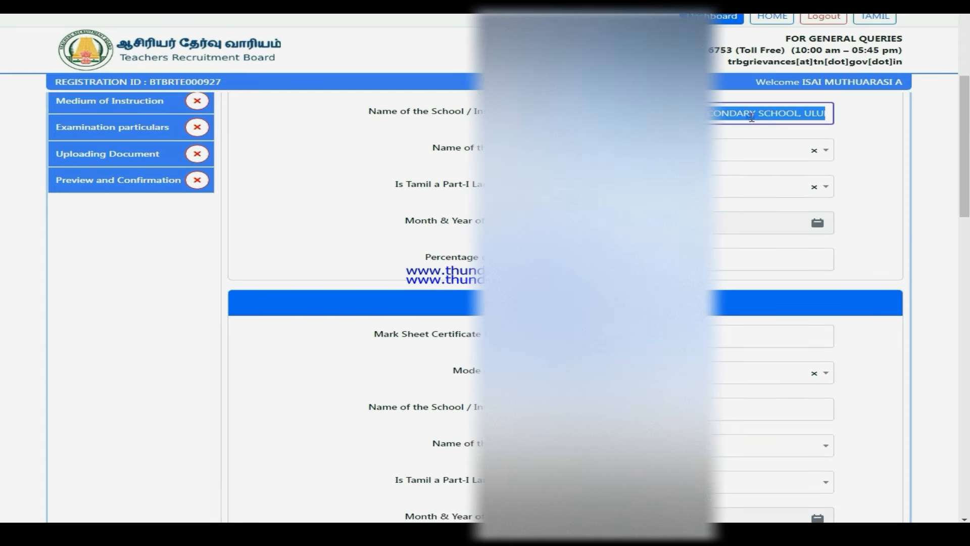
pyautogui.hotkey('ctrl', 'c')
pyautogui.scroll(-3, 752, 117)
pyautogui.click(733, 238)
pyautogui.hotkey('ctrl', 'v')
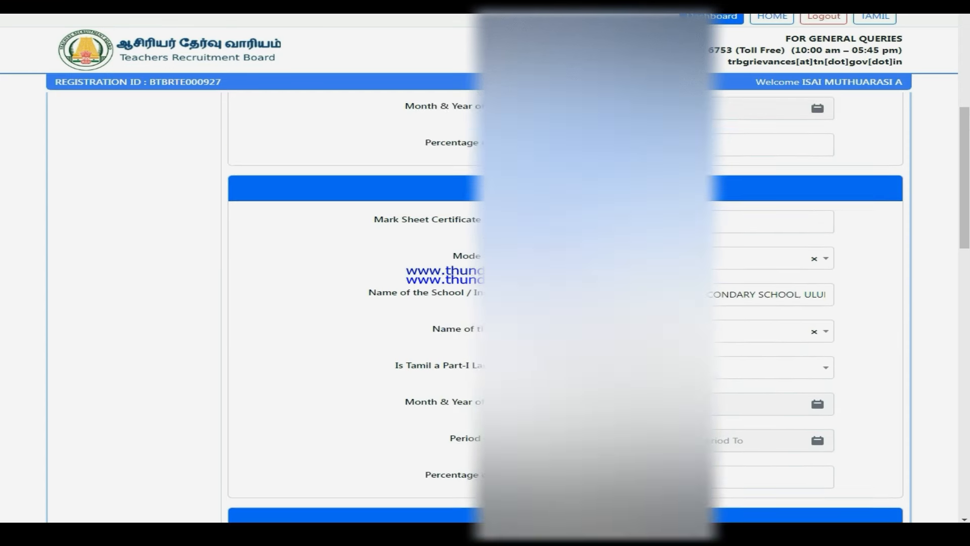
pyautogui.moveTo(969, 112); pyautogui.dragTo(968, 144)
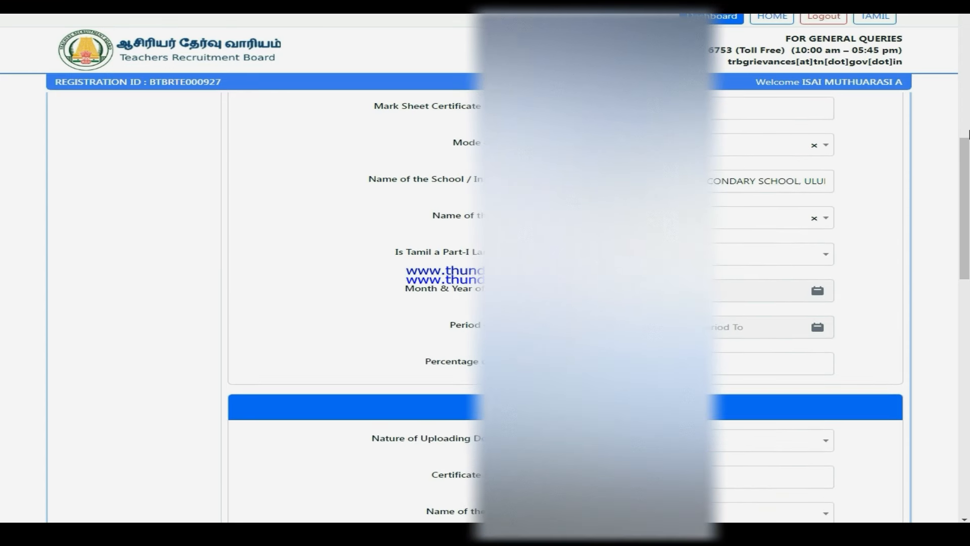
# Answer the Tamil Part-I question and set March as the month of passing.
pyautogui.click(606, 254)
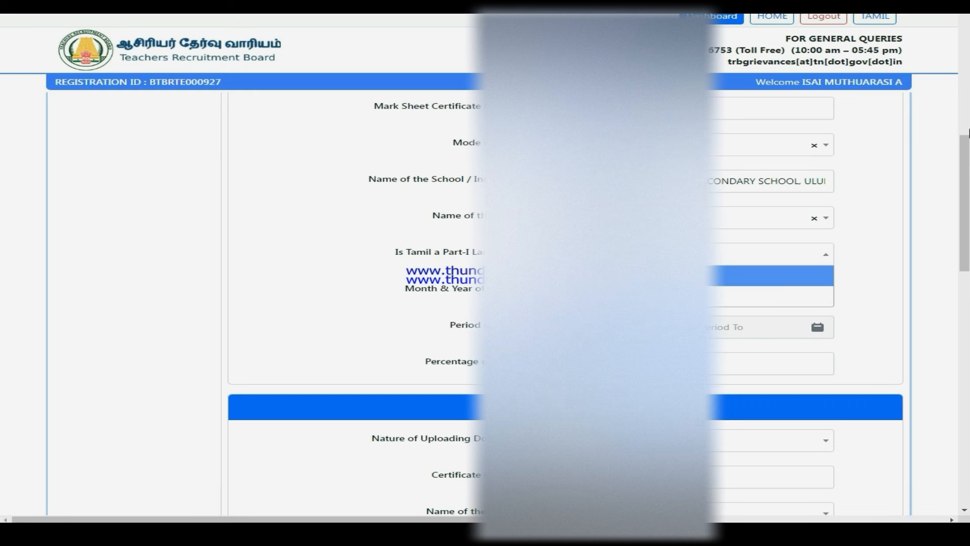
pyautogui.click(606, 275)
pyautogui.click(606, 290)
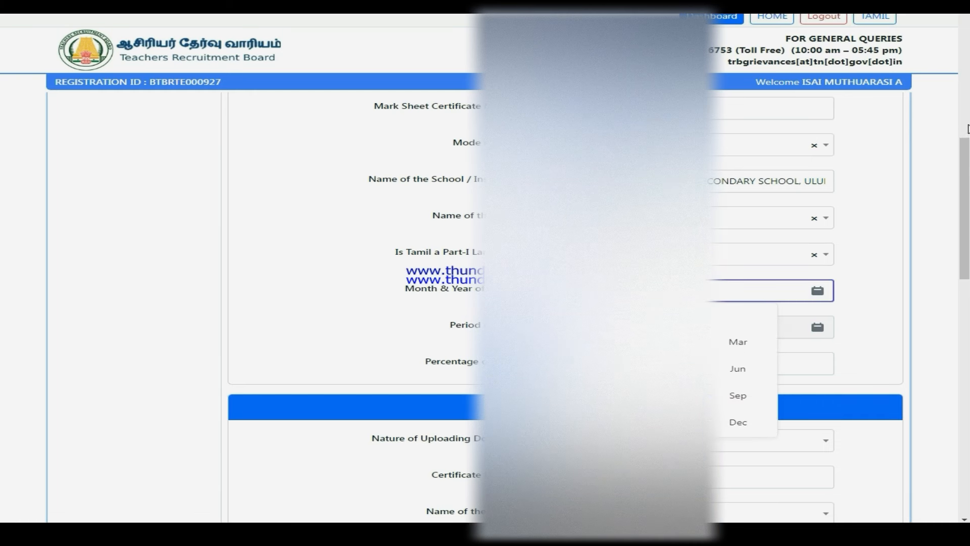
pyautogui.click(584, 313)
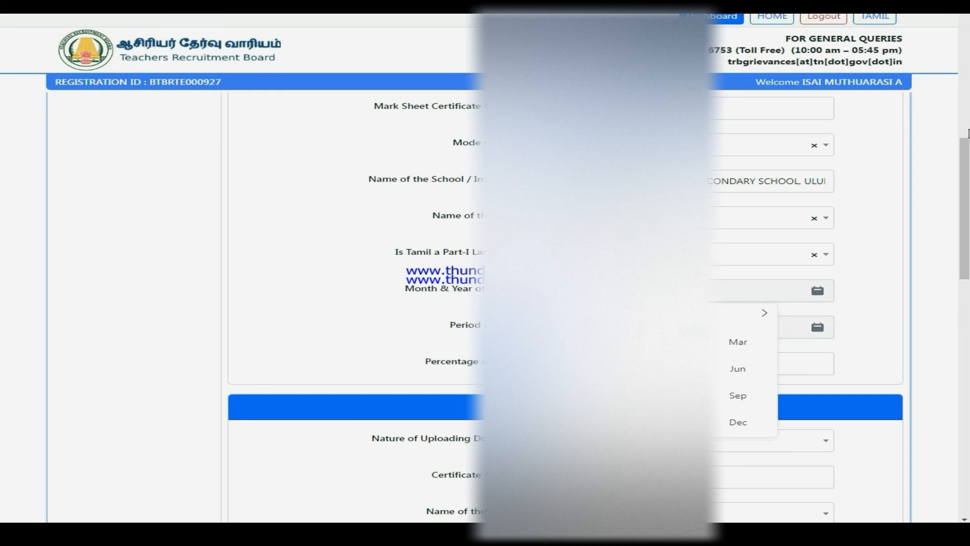
pyautogui.click(742, 344)
pyautogui.scroll(-1, 711, 335)
pyautogui.click(710, 332)
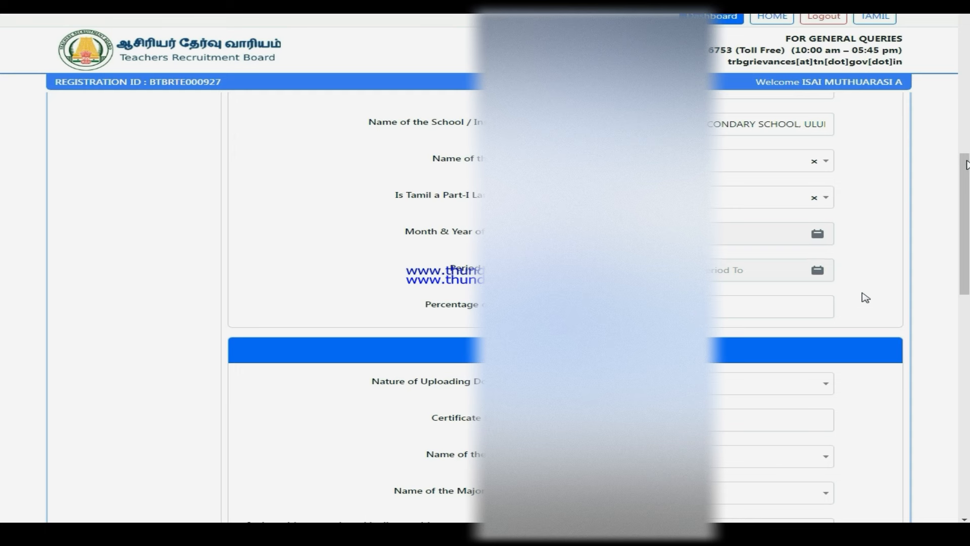
# Set the period of study end to March 2005.
pyautogui.scroll(2, 846, 291)
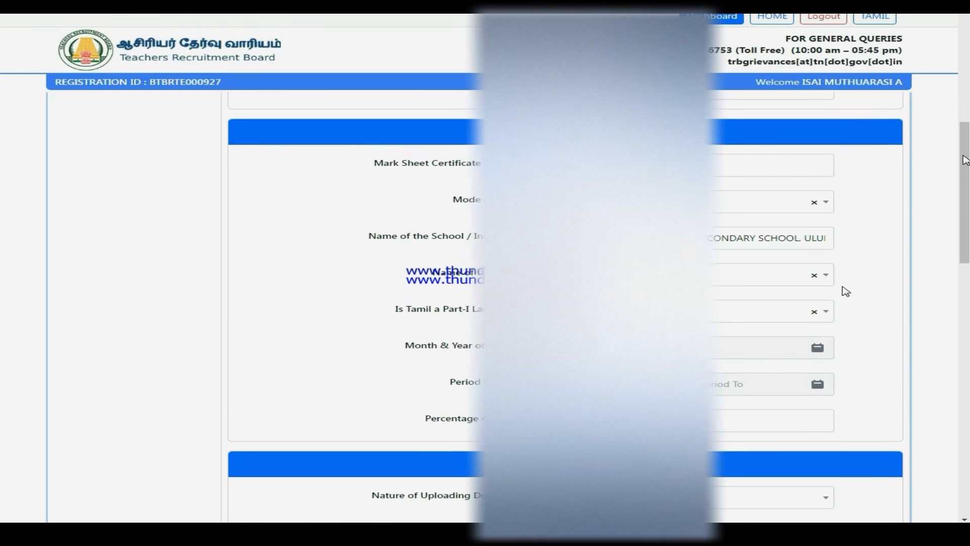
pyautogui.scroll(-2, 798, 338)
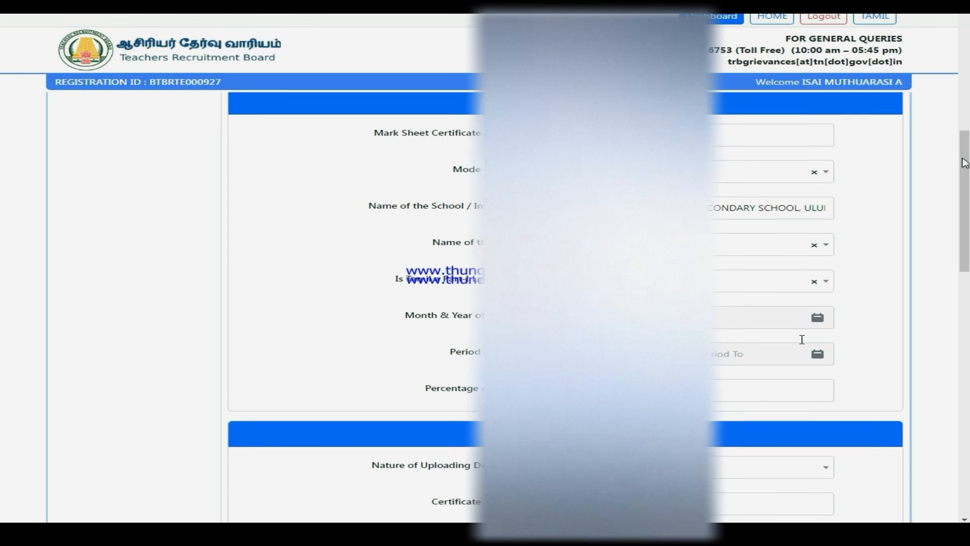
pyautogui.click(676, 306)
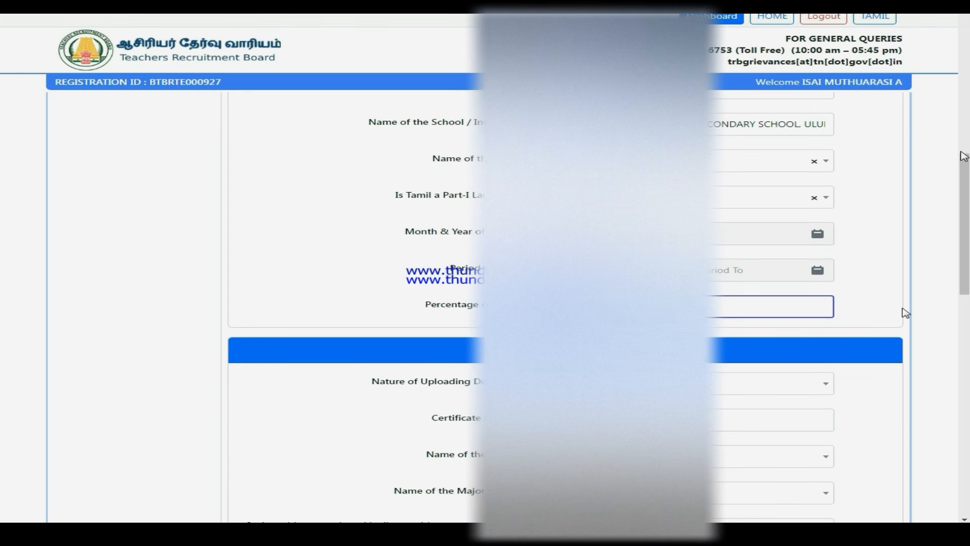
pyautogui.click(817, 271)
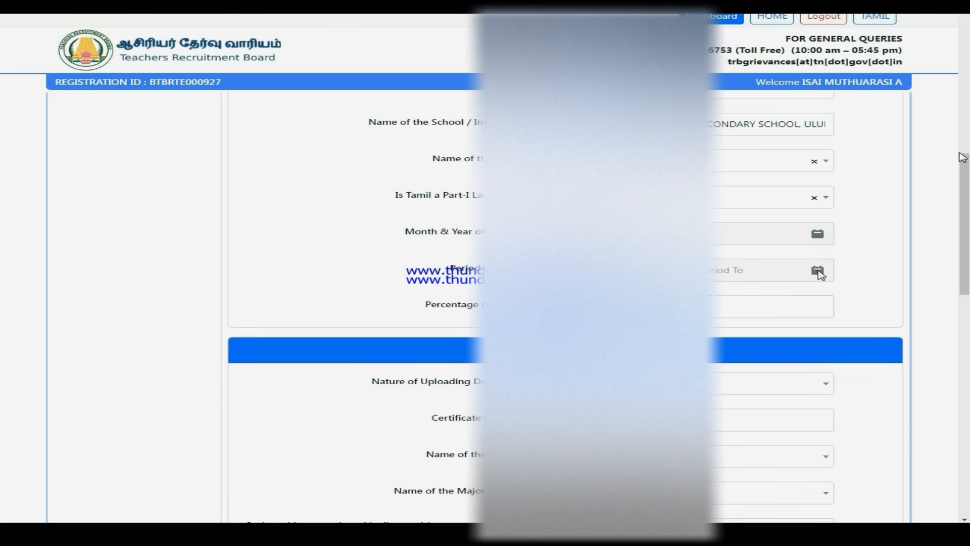
pyautogui.click(735, 352)
pyautogui.click(851, 262)
pyautogui.click(729, 306)
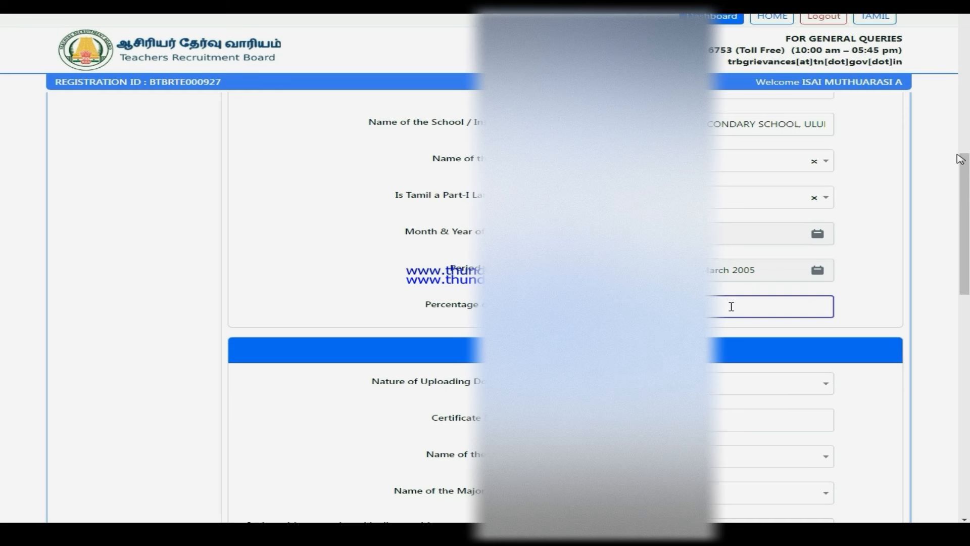
# Choose the first document type as the degree's Nature of Uploading.
pyautogui.scroll(-2, 729, 298)
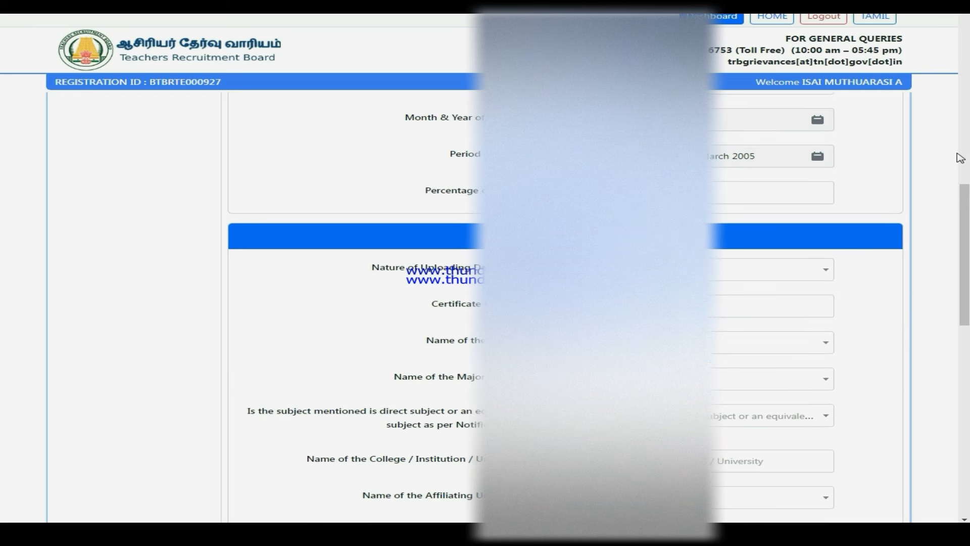
pyautogui.click(719, 279)
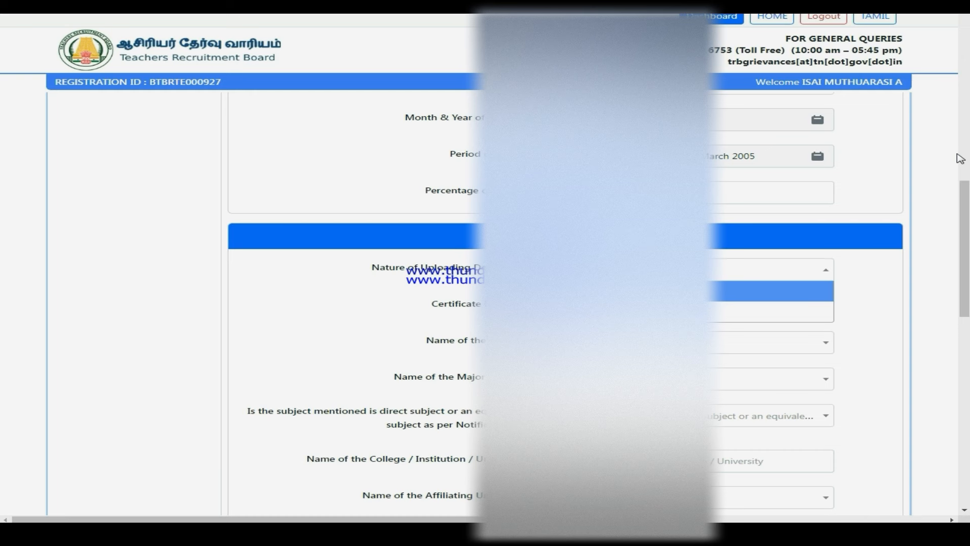
pyautogui.press('Return')
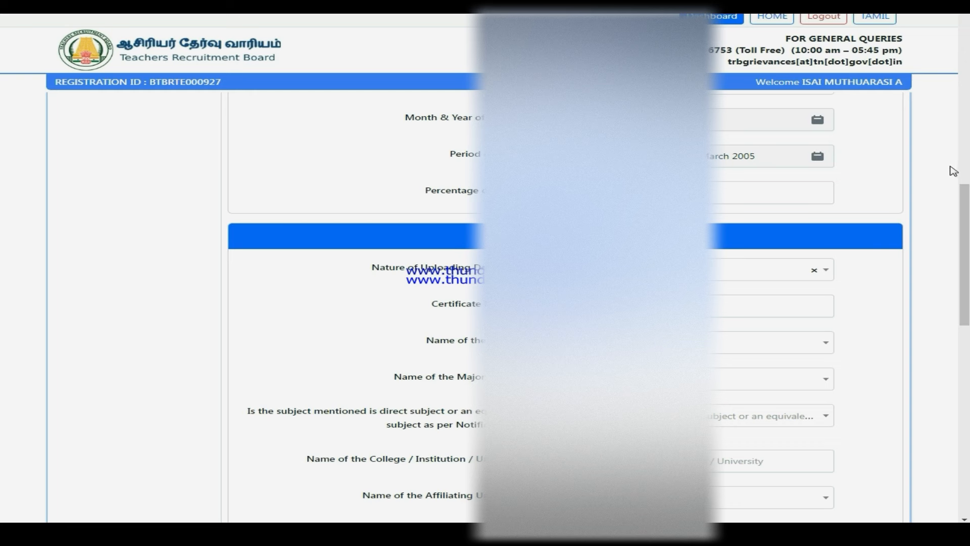
pyautogui.press('Return')
pyautogui.press('Up')
pyautogui.press('Return')
pyautogui.press('Tab')
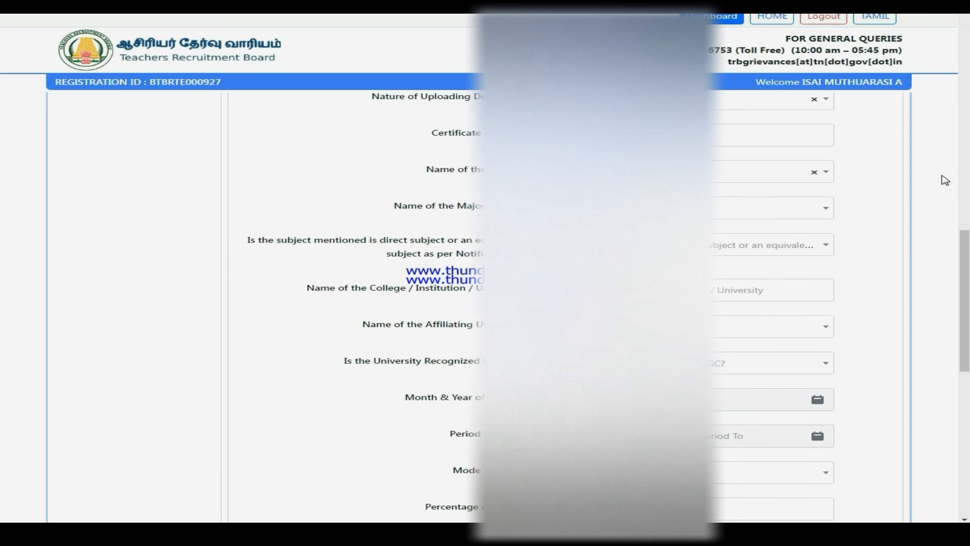
# Select the degree, its major subject and the direct or equivalent subject answer.
pyautogui.press('Return')
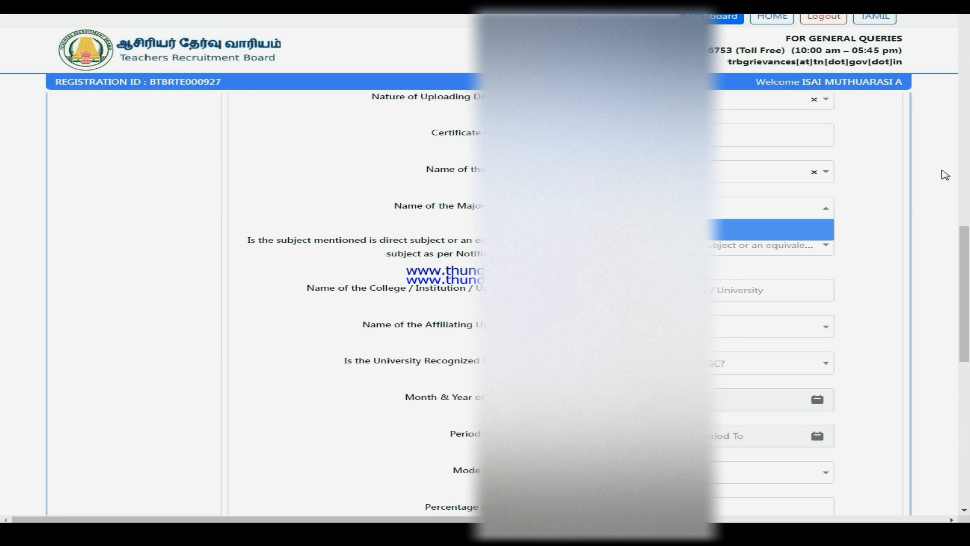
pyautogui.press('Return')
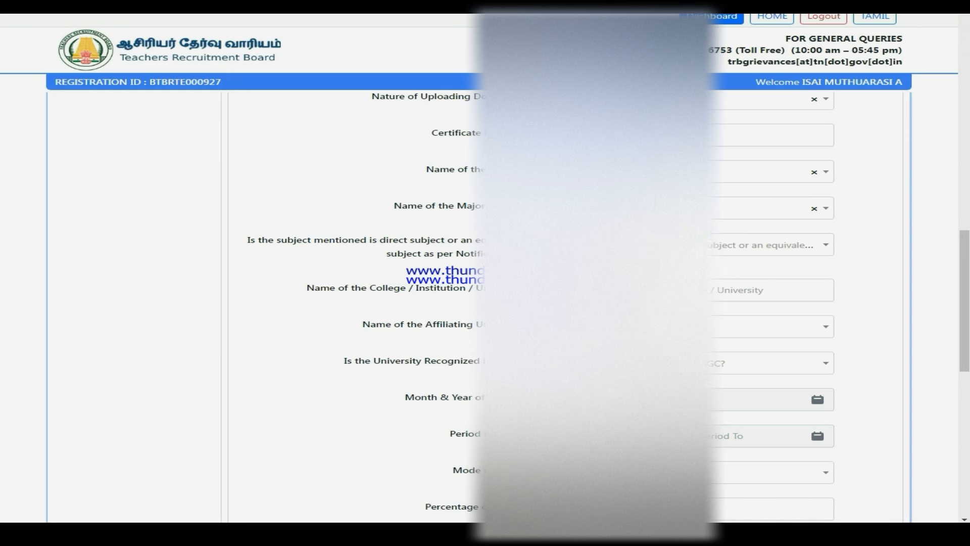
pyautogui.click(561, 246)
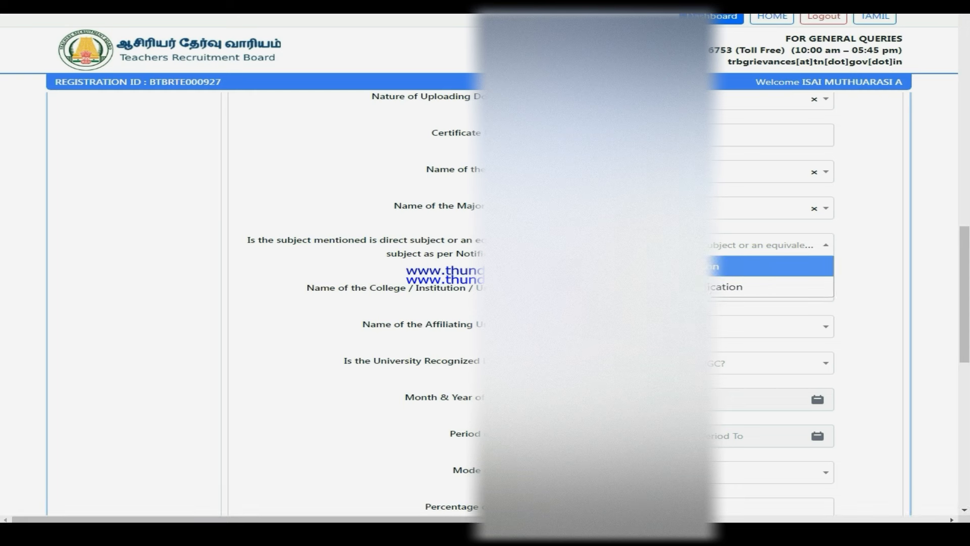
pyautogui.press('Return')
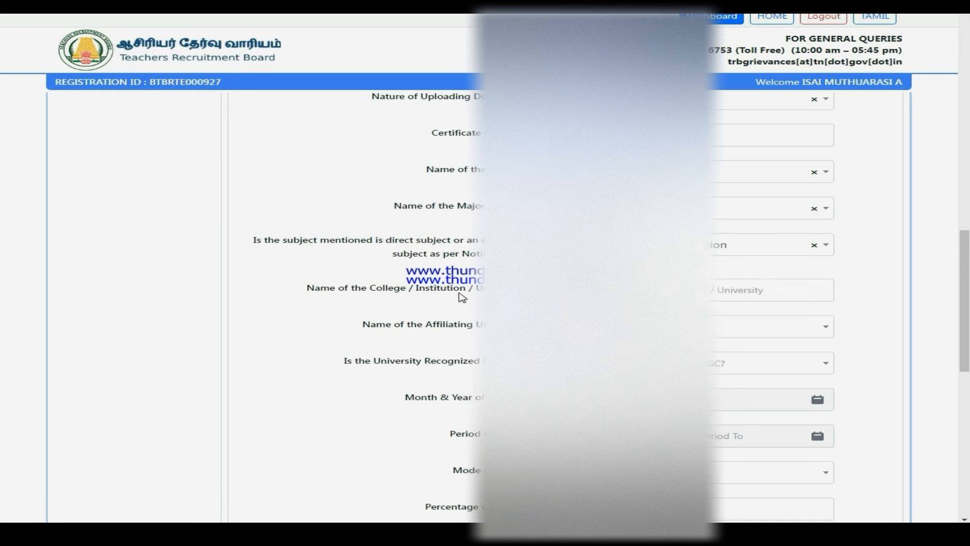
# Enter the college name and choose the affiliating university.
pyautogui.click(586, 291)
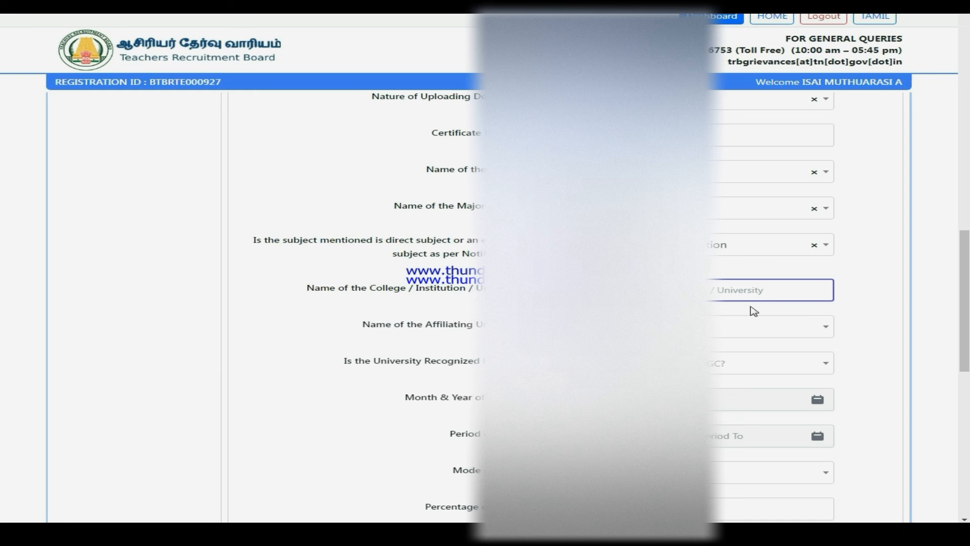
pyautogui.write('G')
pyautogui.click(657, 326)
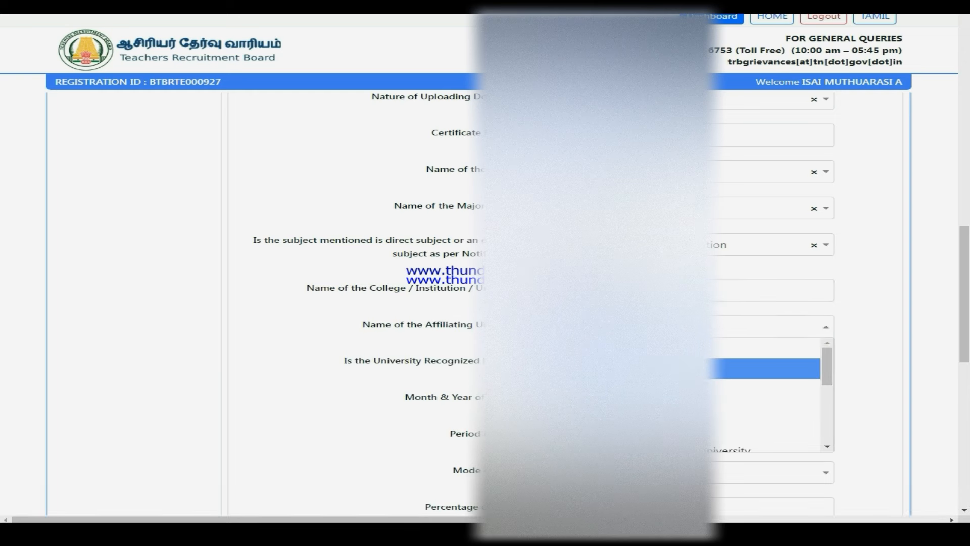
pyautogui.press('Return')
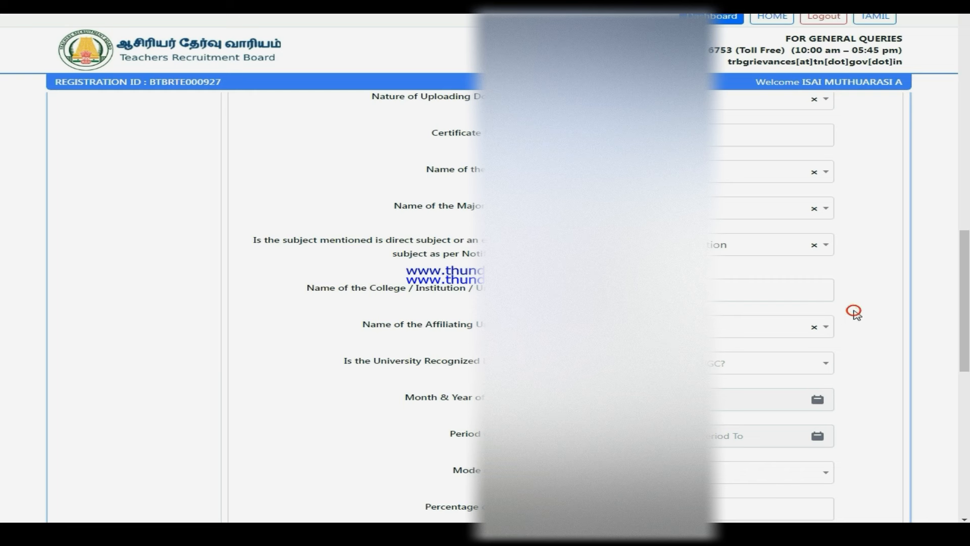
pyautogui.scroll(-2, 811, 314)
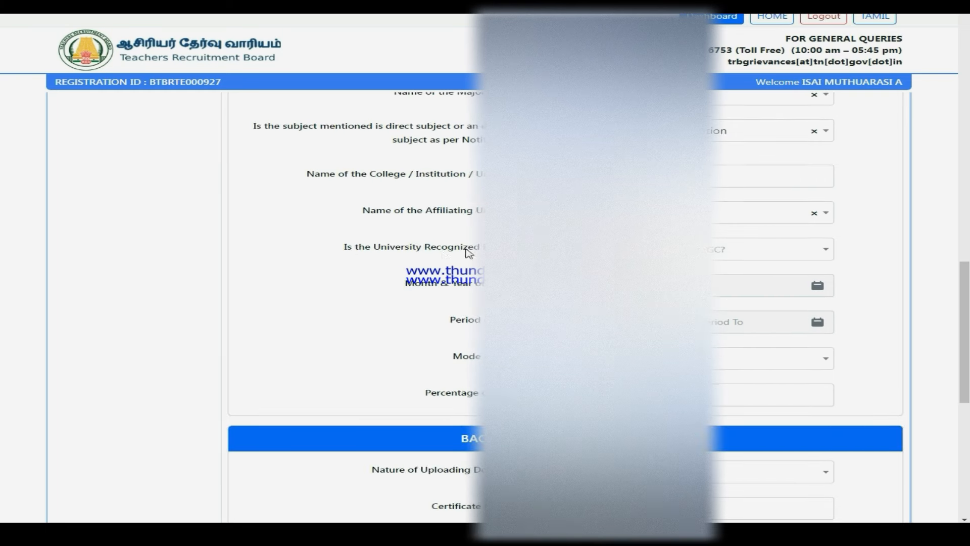
# Answer the university recognition question and set the study period end to December 2011.
pyautogui.click(642, 249)
pyautogui.click(639, 271)
pyautogui.click(642, 285)
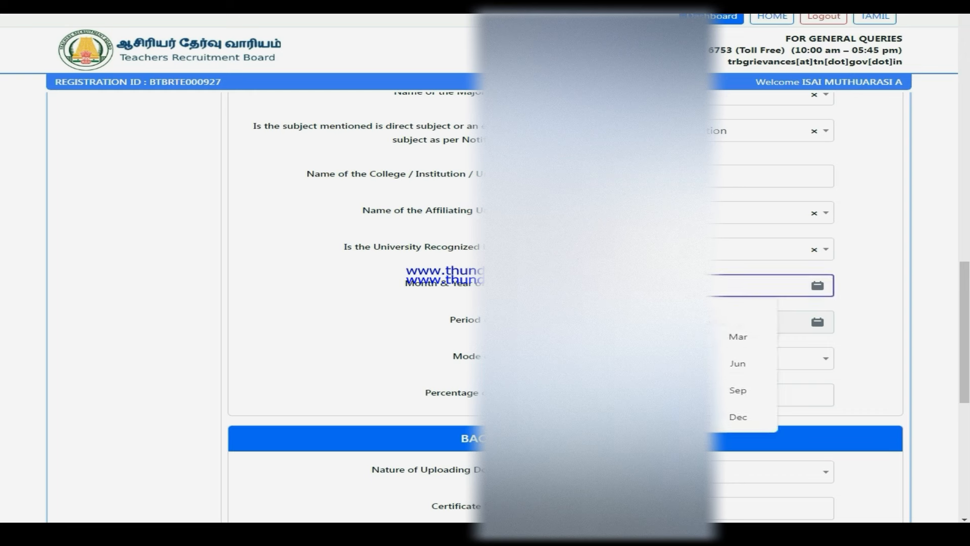
pyautogui.click(552, 307)
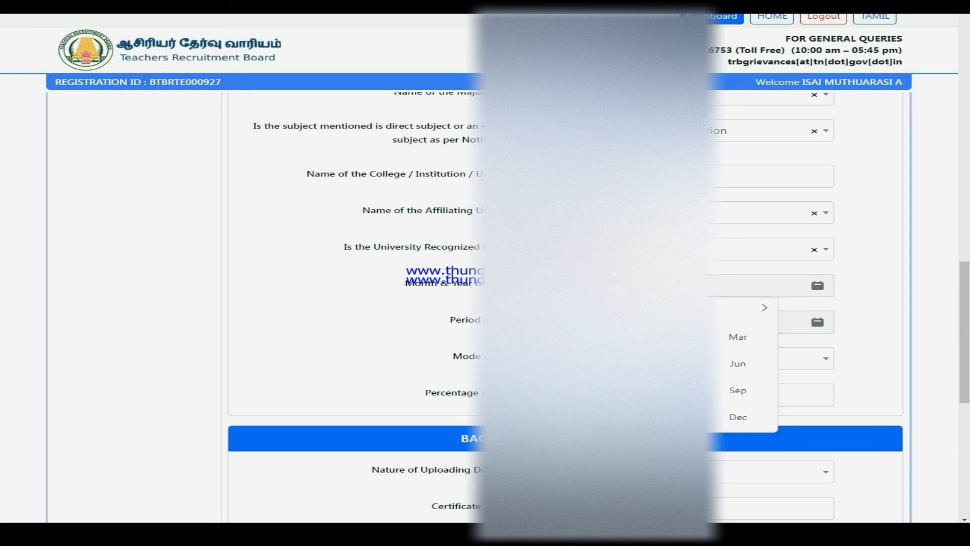
pyautogui.click(609, 322)
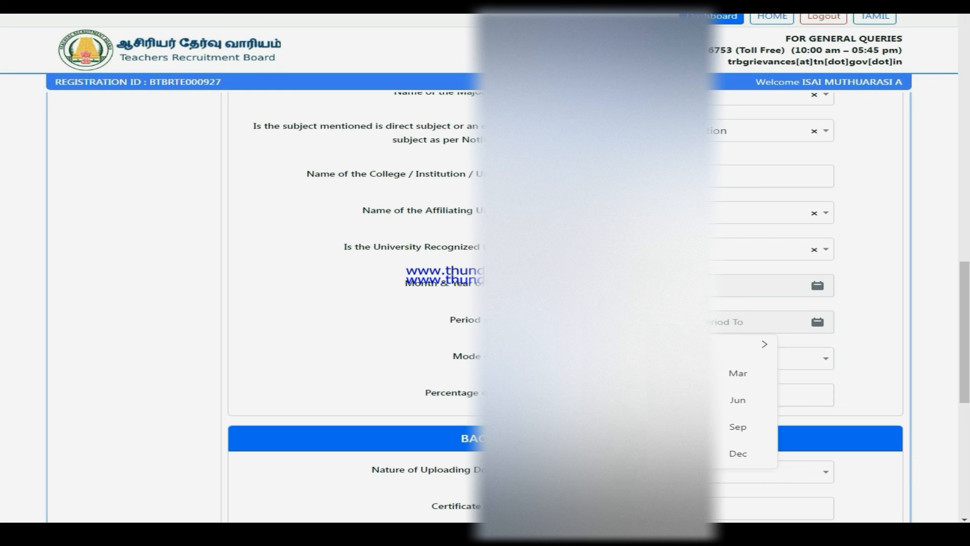
pyautogui.scroll(-2, 647, 353)
pyautogui.click(647, 300)
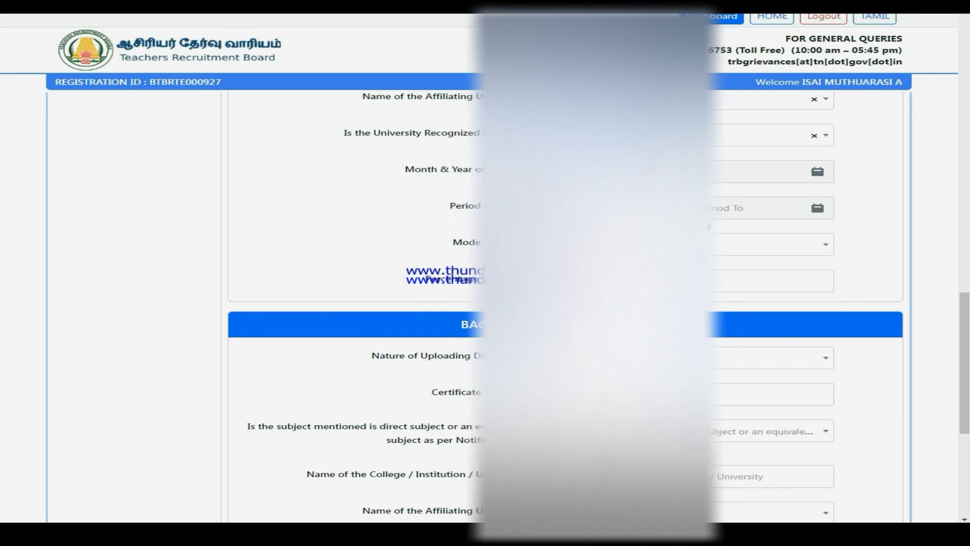
pyautogui.click(751, 207)
# Choose the degree's mode of study and fill in the percentage of marks.
pyautogui.click(675, 244)
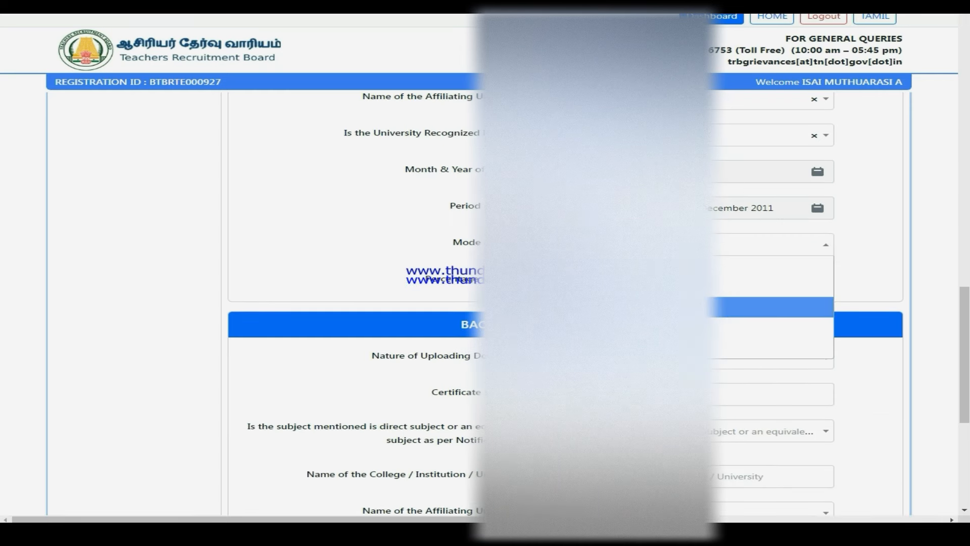
pyautogui.click(647, 307)
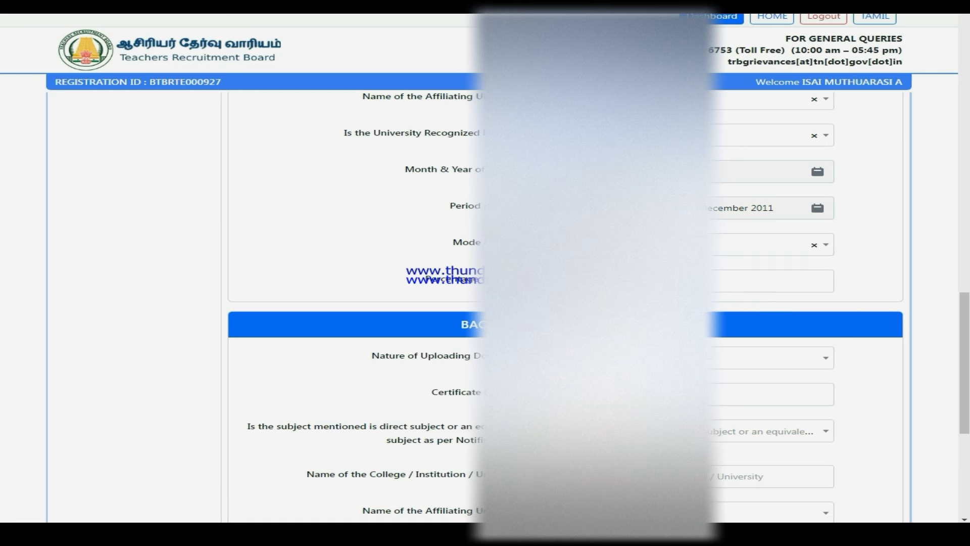
pyautogui.click(646, 281)
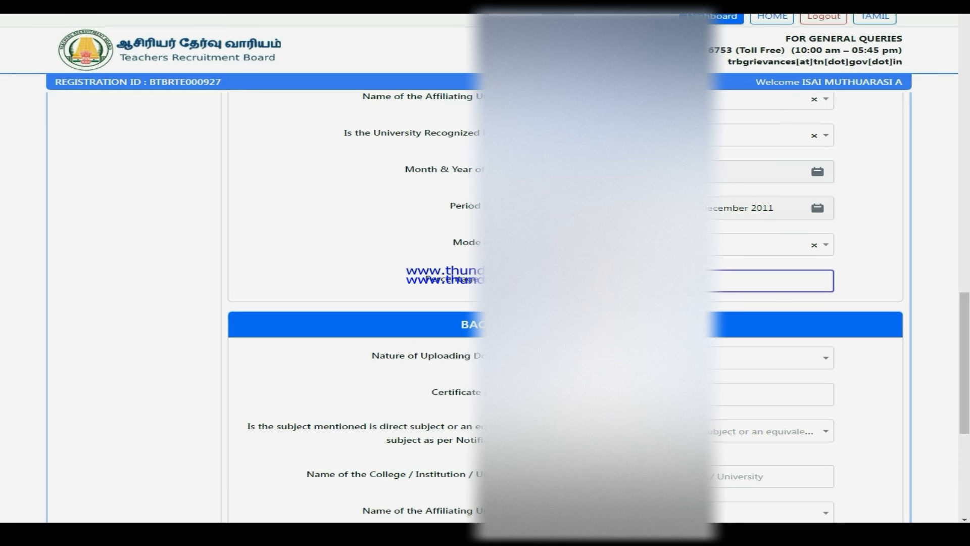
pyautogui.click(857, 280)
pyautogui.scroll(-5, 758, 226)
# Choose Degree Certificate as the B.Ed document type and enter the certificate number.
pyautogui.scroll(4, 758, 225)
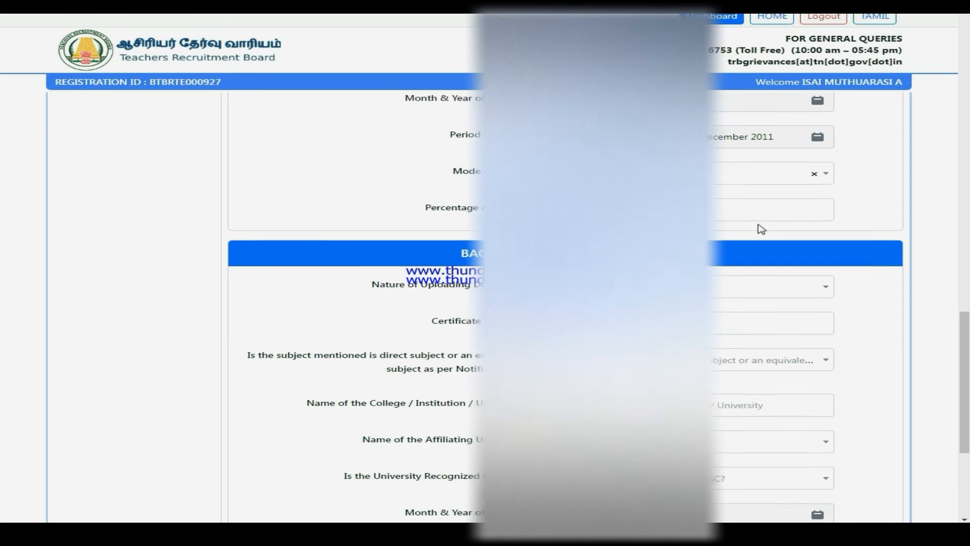
pyautogui.scroll(-1, 760, 228)
pyautogui.click(760, 229)
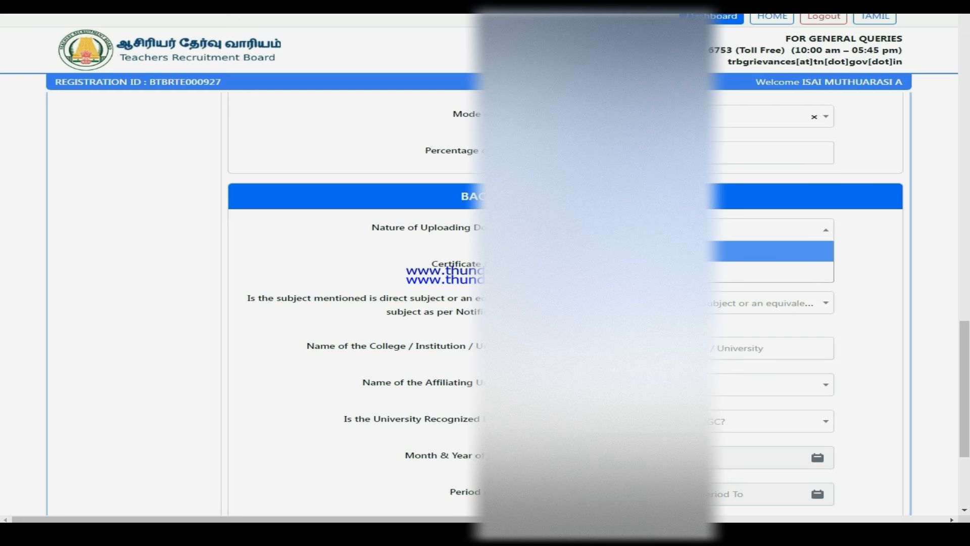
pyautogui.click(712, 251)
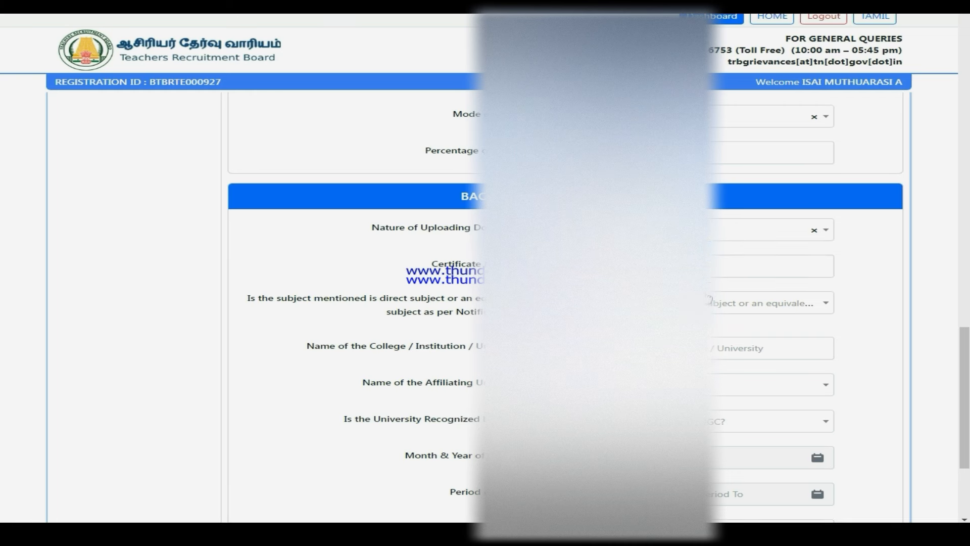
pyautogui.click(698, 268)
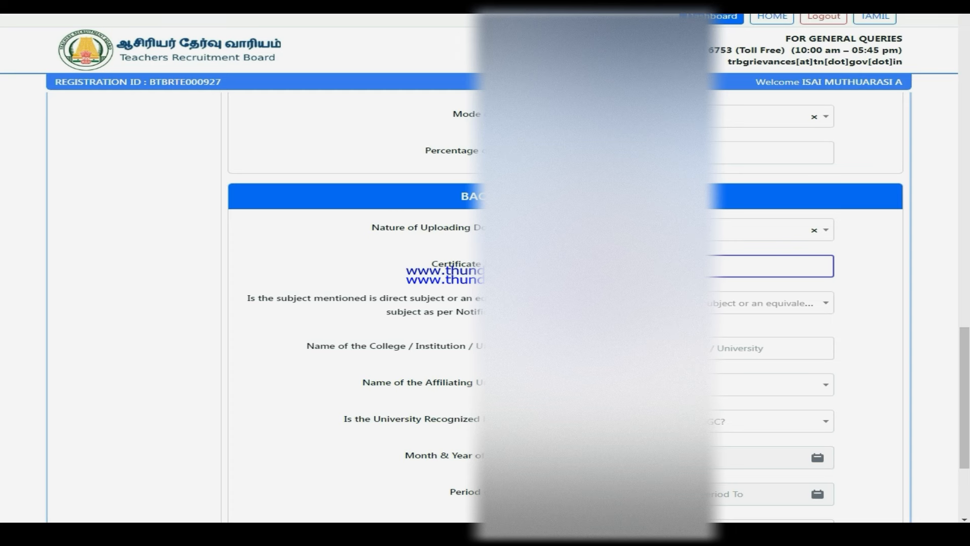
# Choose Direct Subject as per Notification and enter KAMALA COLLEGE OF EDUCATION, THIRUNAVALUR.
pyautogui.scroll(-1, 667, 262)
pyautogui.click(666, 246)
pyautogui.click(666, 269)
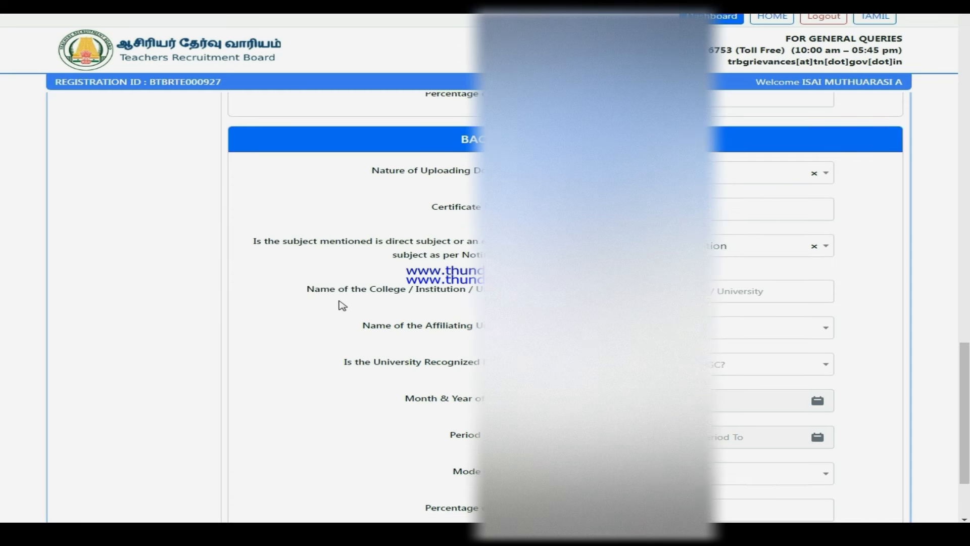
pyautogui.click(611, 291)
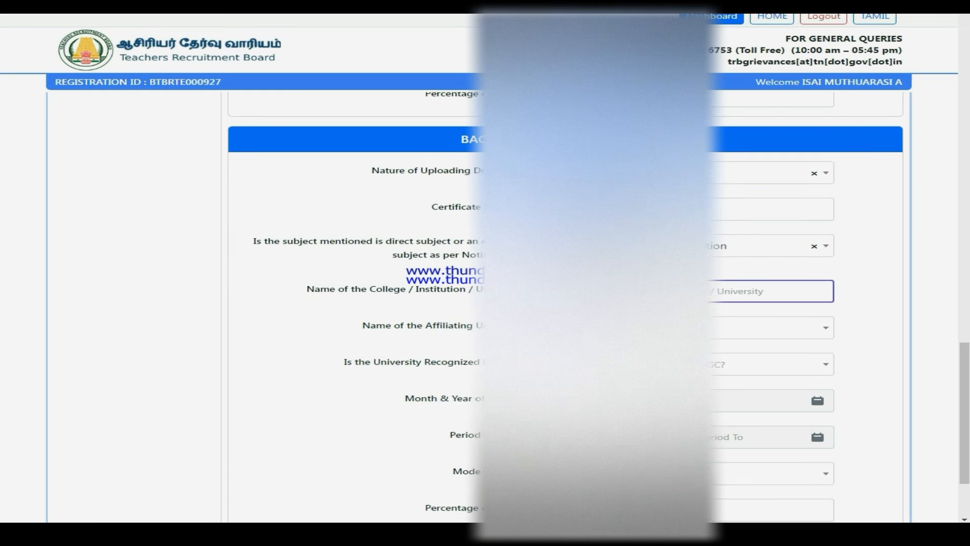
pyautogui.write('aAMALA COLL')
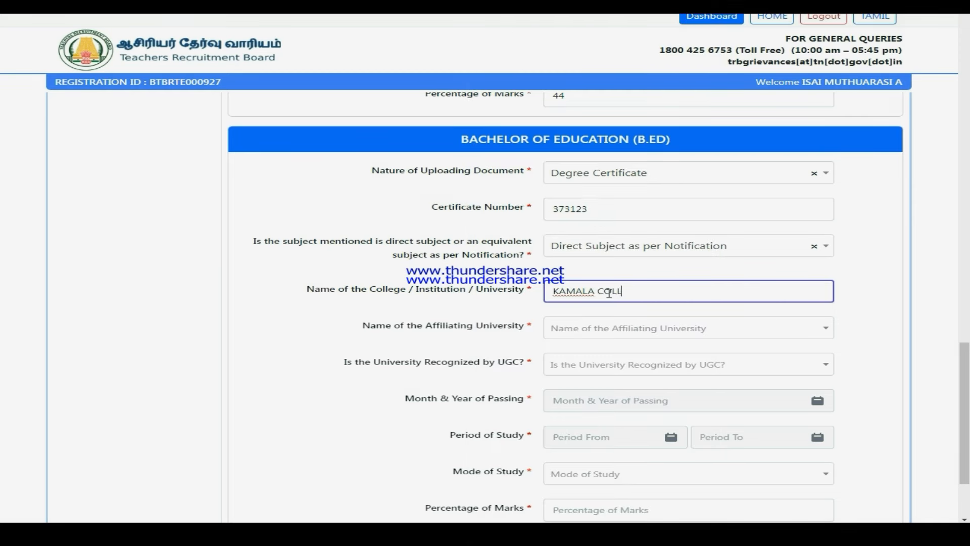
pyautogui.write('EGE OF EDUCATION, THIRUNAVALUR')
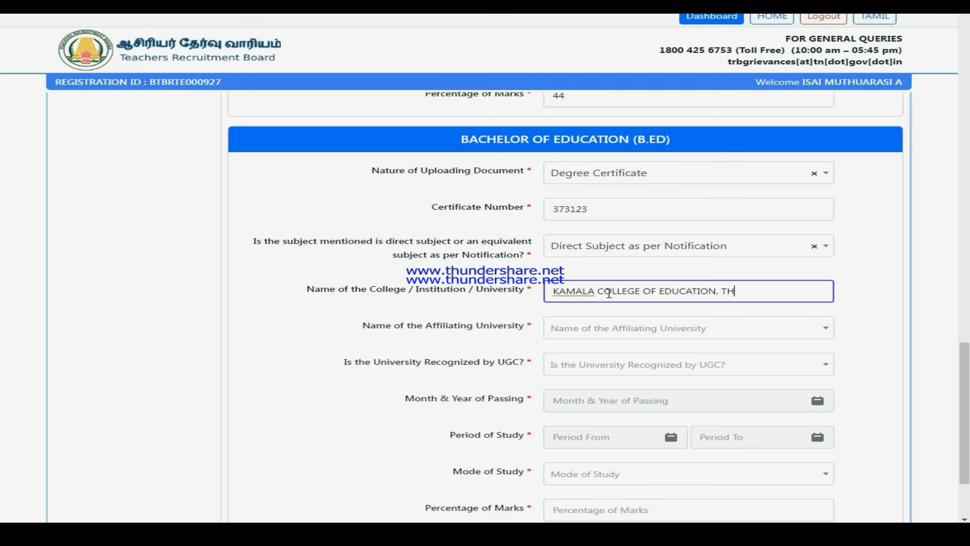
# Select Tamil Nadu Teachers Education University and answer Yes to UGC recognition.
pyautogui.scroll(-3, 628, 216)
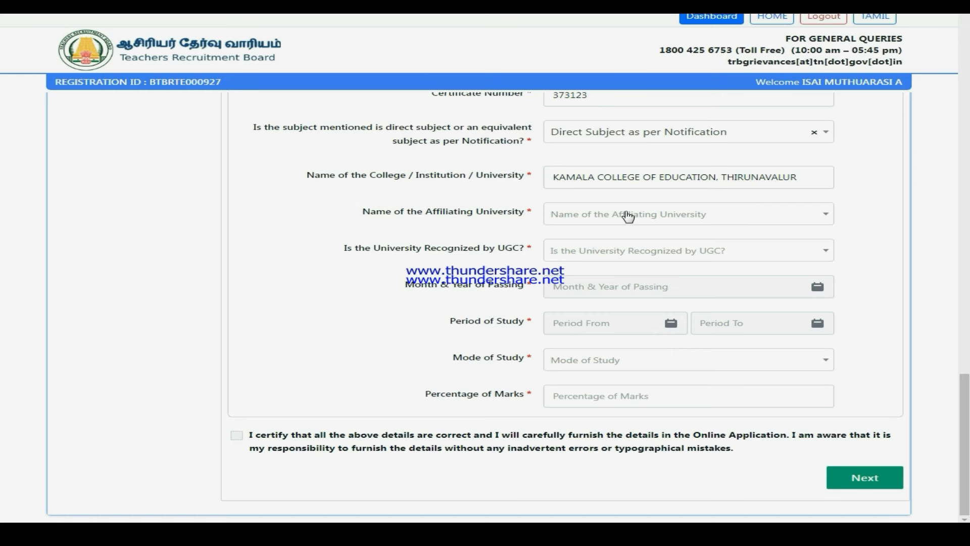
pyautogui.click(627, 216)
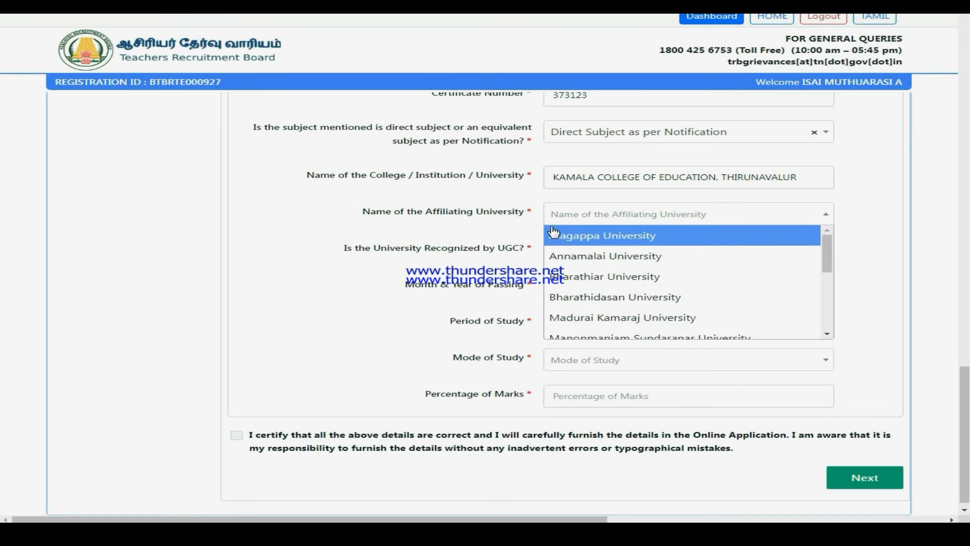
pyautogui.scroll(-3, 704, 334)
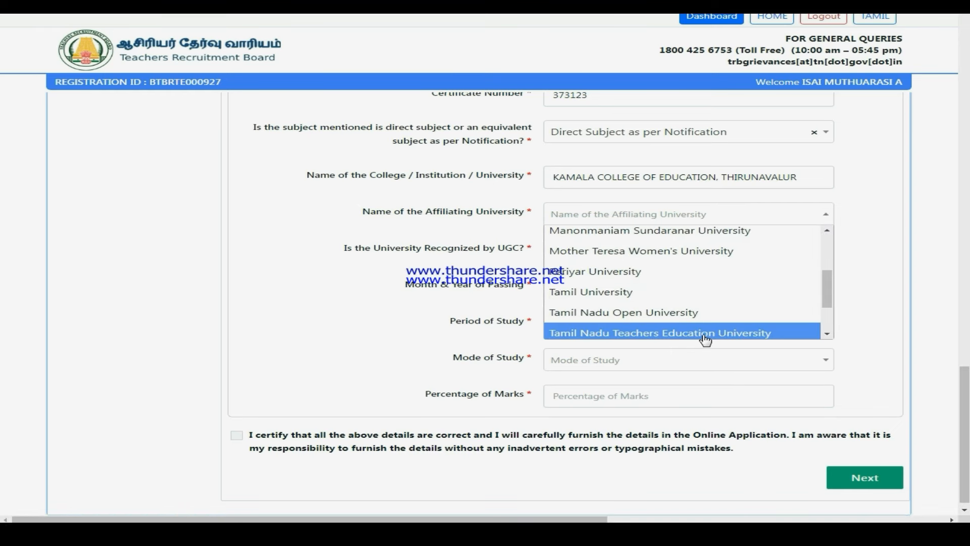
pyautogui.click(704, 334)
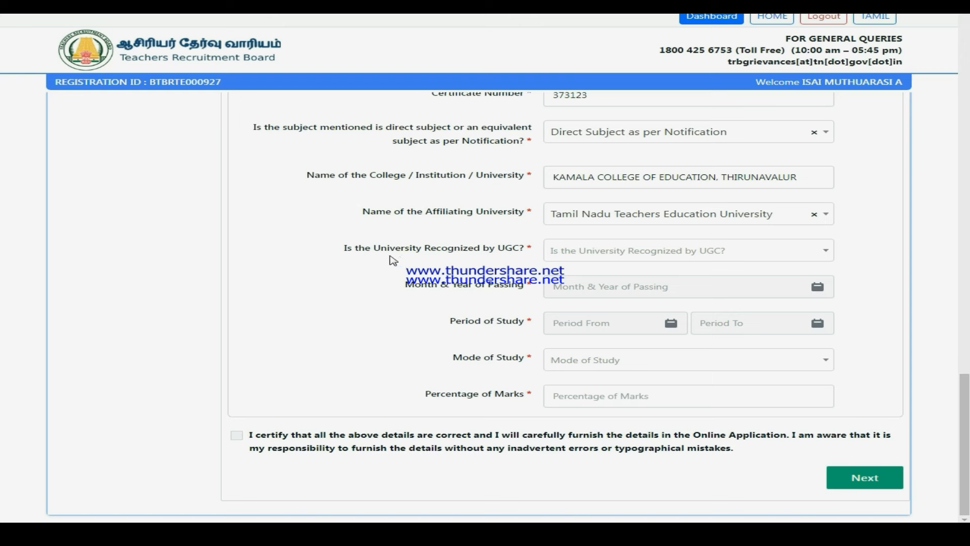
pyautogui.click(659, 263)
pyautogui.click(591, 271)
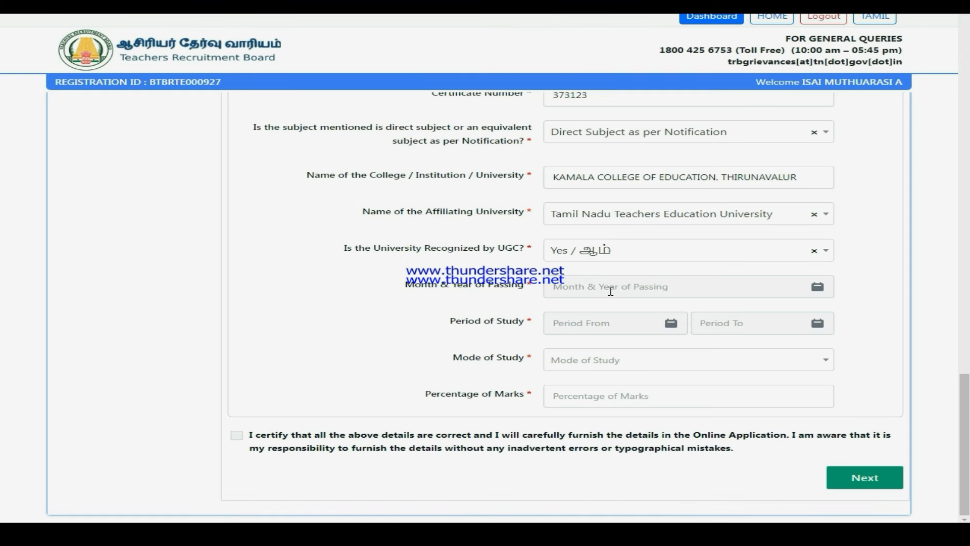
# Set the year of passing to May 2015 and study period June 2012–May 2013.
pyautogui.click(610, 291)
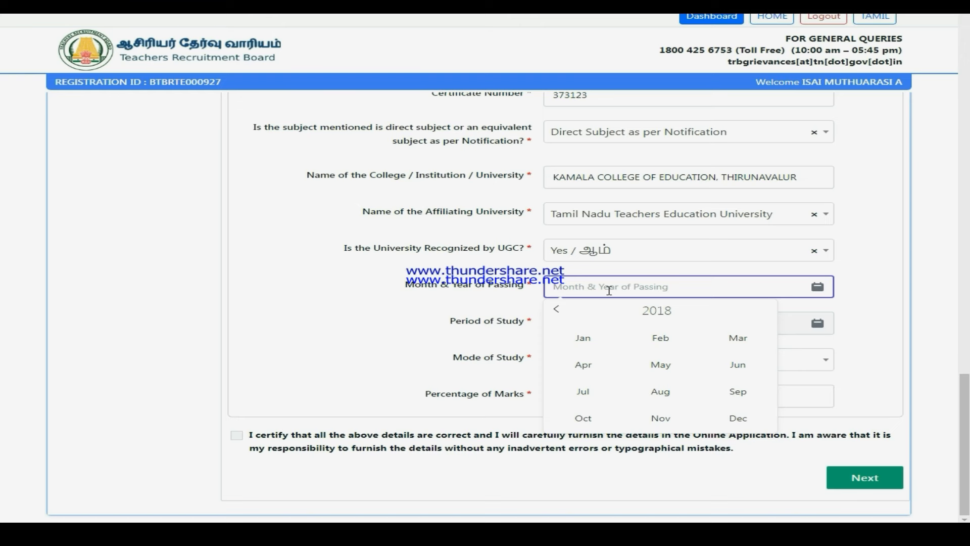
pyautogui.click(577, 330)
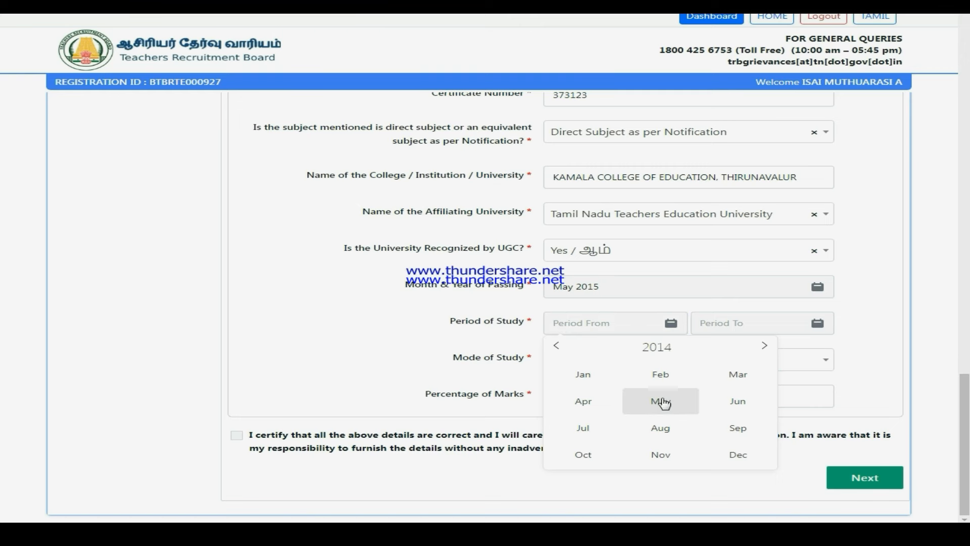
pyautogui.click(658, 403)
pyautogui.click(665, 325)
pyautogui.scroll(-2, 666, 350)
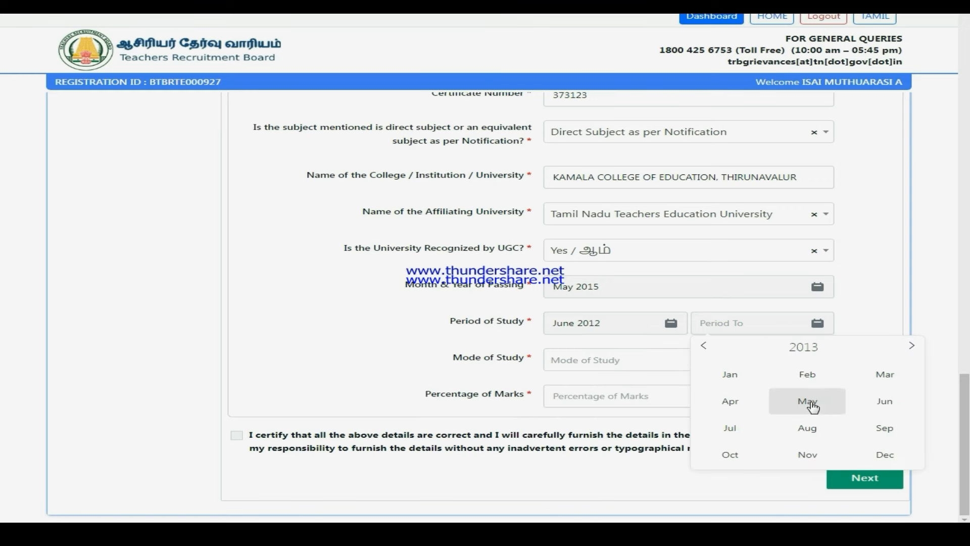
pyautogui.click(805, 400)
# Choose Regular mode of study and correct the year of passing to June 2013.
pyautogui.click(672, 360)
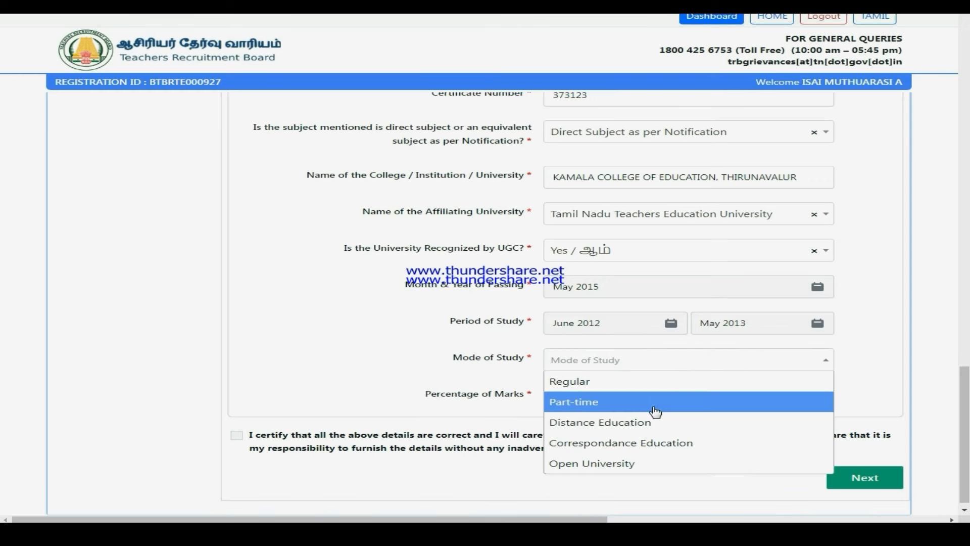
pyautogui.click(611, 383)
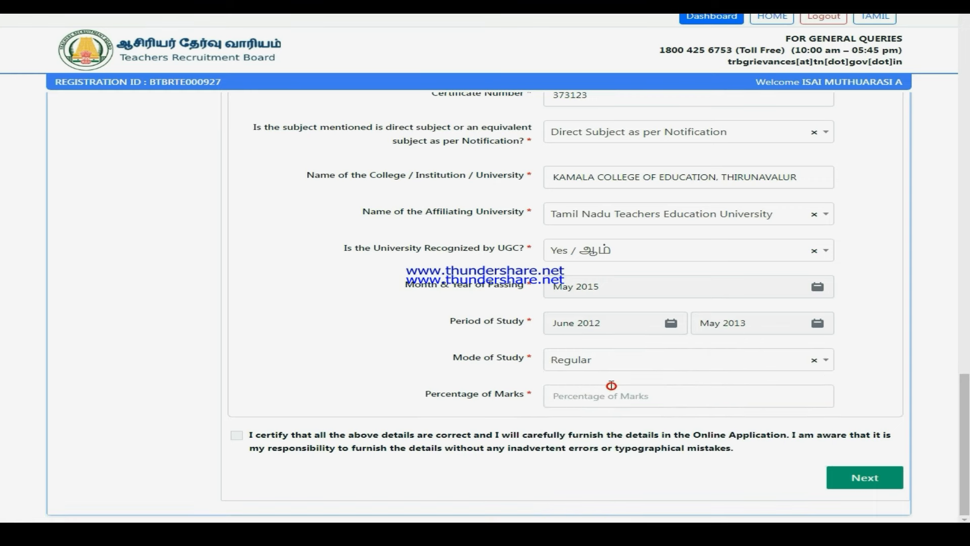
pyautogui.click(605, 396)
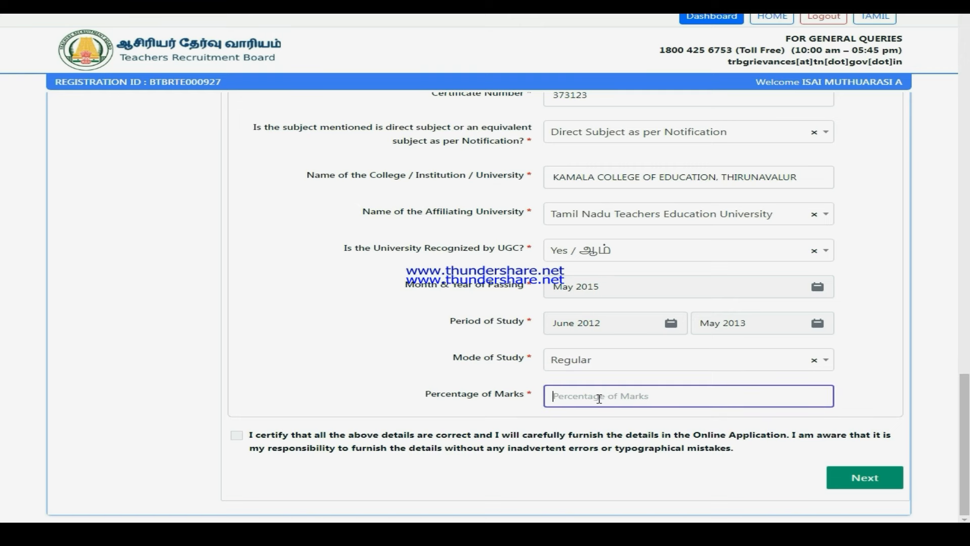
pyautogui.click(883, 324)
pyautogui.click(613, 395)
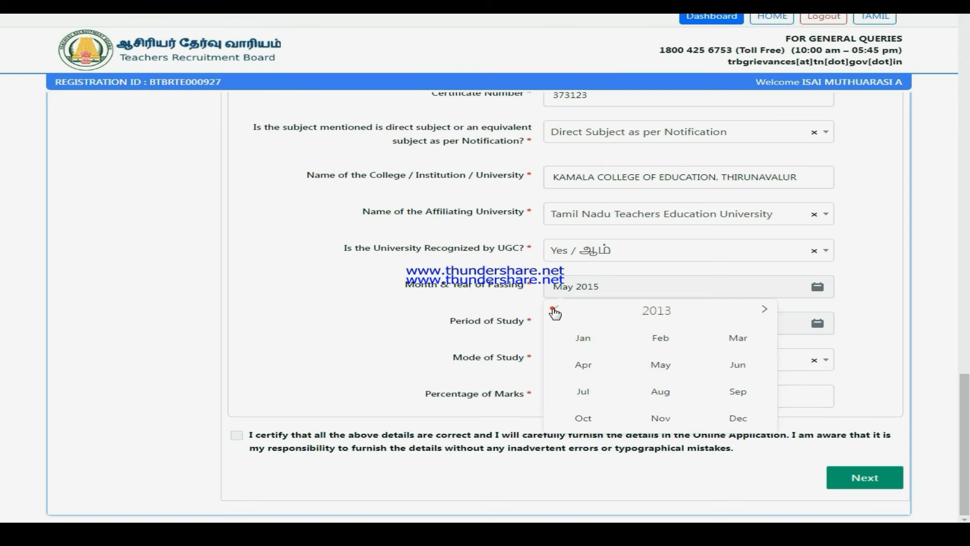
pyautogui.click(738, 364)
pyautogui.click(588, 397)
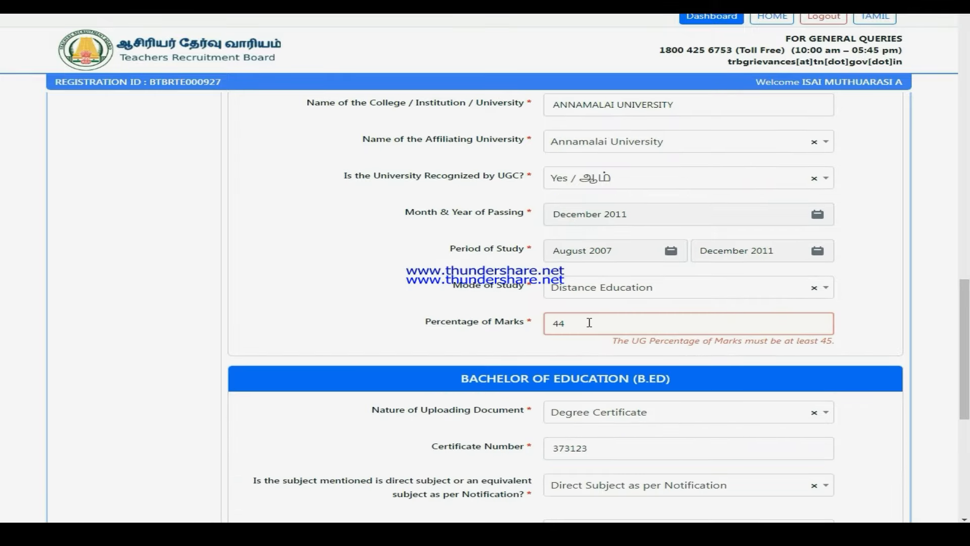
# Dismiss the percentage validation alert and review the B.Ed entry.
pyautogui.scroll(-6, 735, 326)
pyautogui.scroll(2, 735, 326)
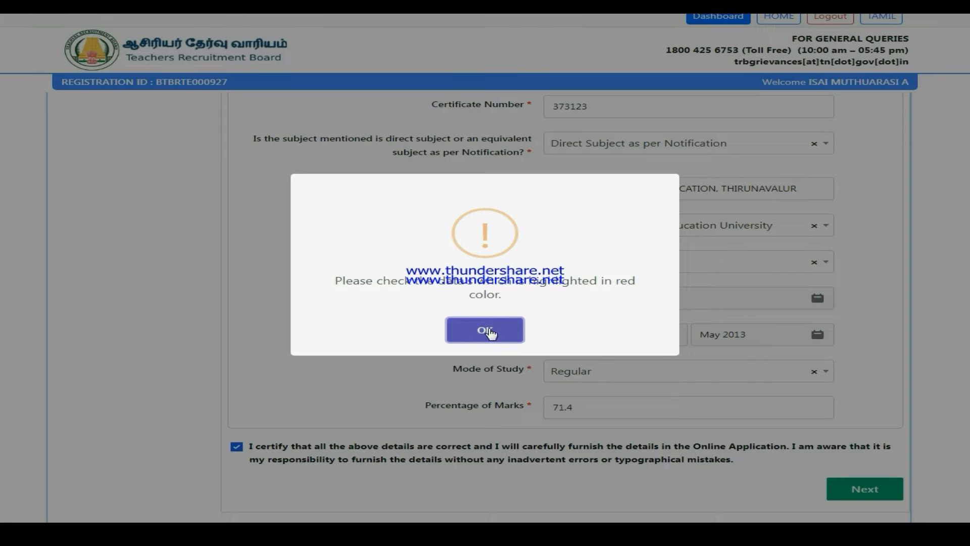
pyautogui.click(482, 330)
pyautogui.scroll(7, 884, 381)
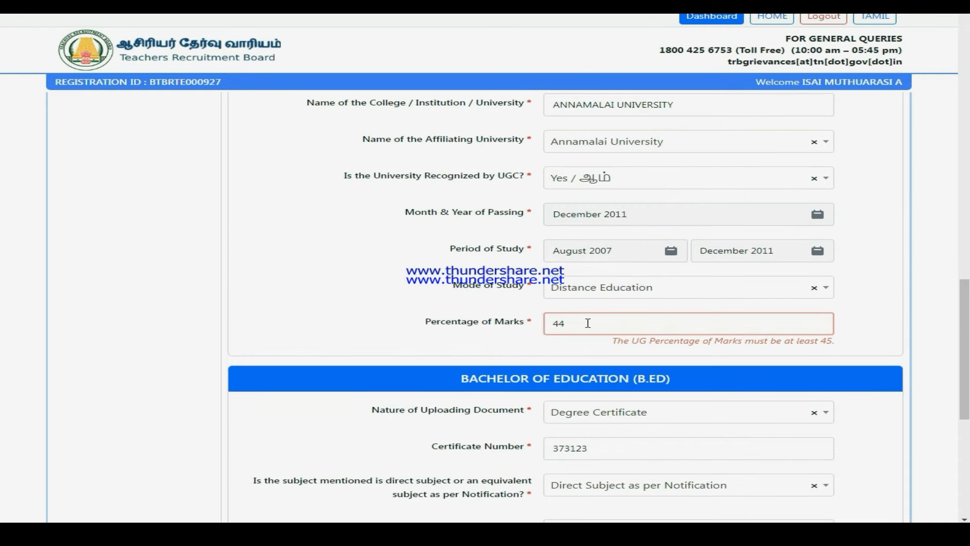
pyautogui.scroll(-6, 729, 332)
pyautogui.scroll(-1, 730, 332)
pyautogui.scroll(1, 732, 326)
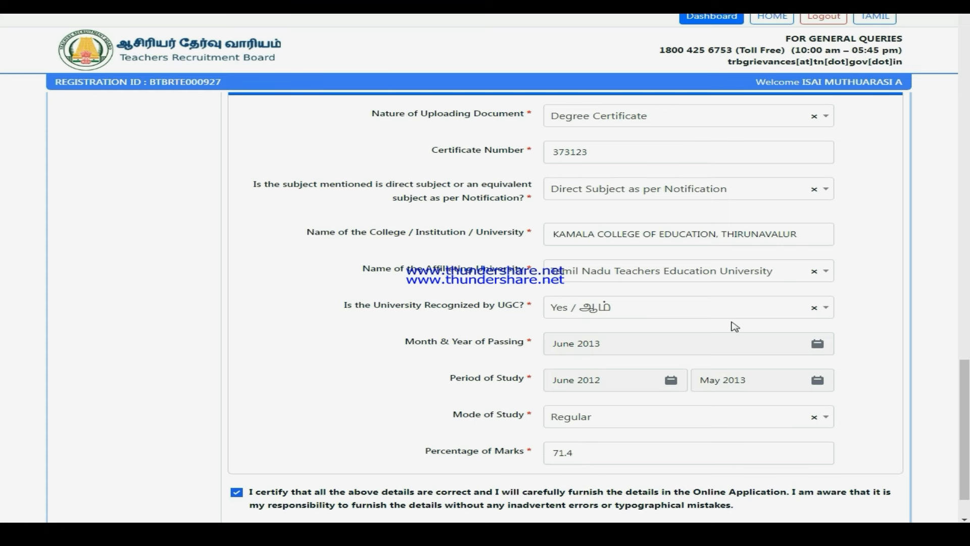
pyautogui.scroll(-1, 646, 429)
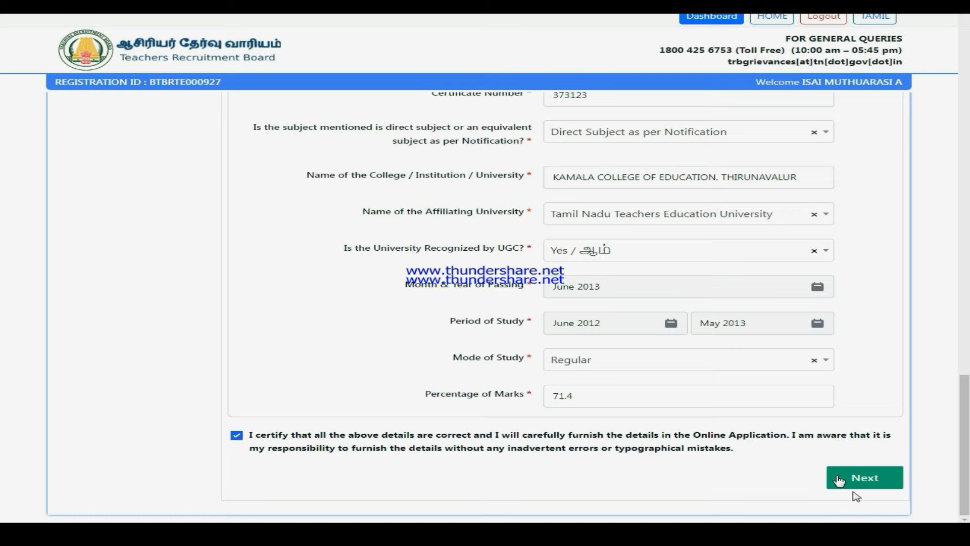
# Save the qualifications and submit the Medium of Instruction step.
pyautogui.click(852, 485)
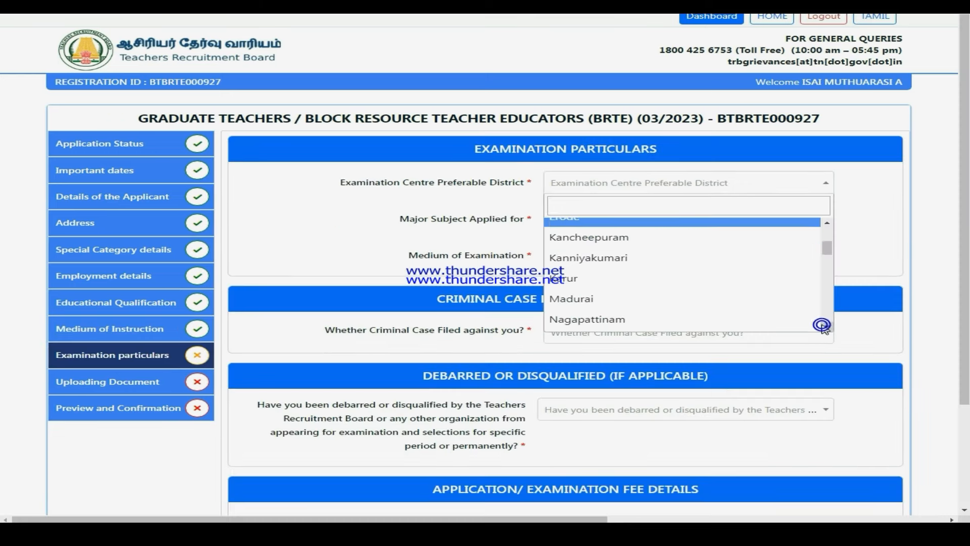
pyautogui.click(826, 326)
pyautogui.click(826, 327)
# Open the Examination Centre Preferable District list, currently showing Thiruvarur.
pyautogui.click(826, 327)
pyautogui.click(826, 326)
pyautogui.click(826, 327)
pyautogui.click(826, 327)
pyautogui.click(825, 328)
# Change the exam centre district from Thiruvarur to Villupuram.
pyautogui.click(822, 326)
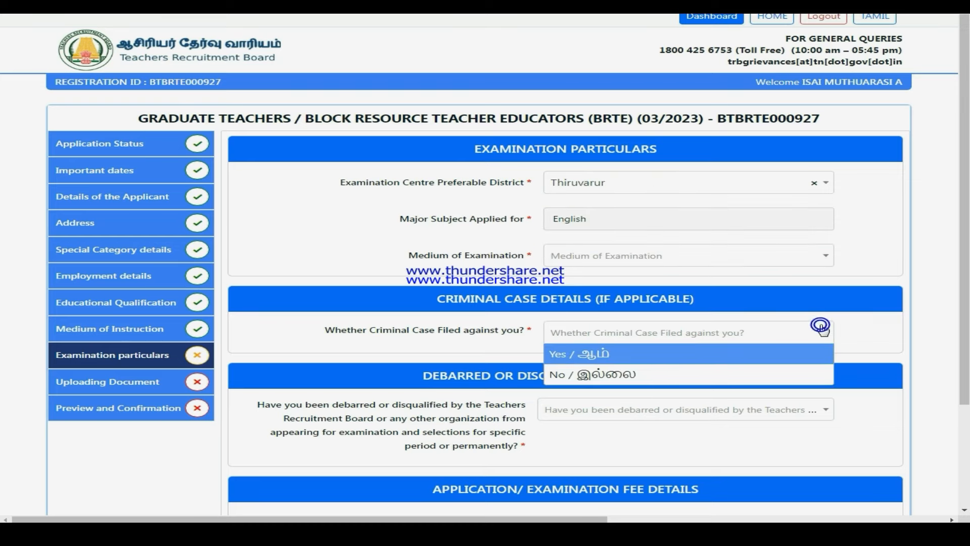
pyautogui.click(667, 182)
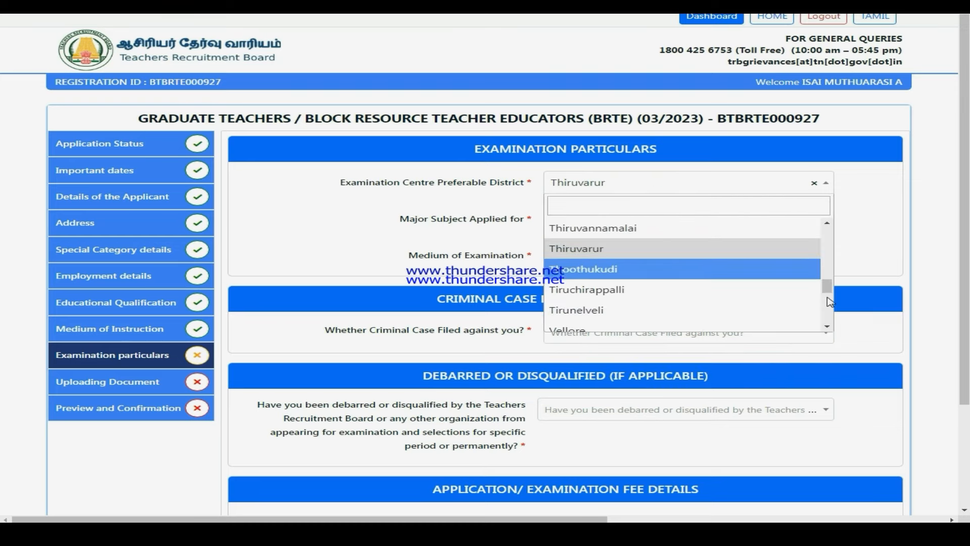
pyautogui.click(826, 327)
pyautogui.click(826, 327)
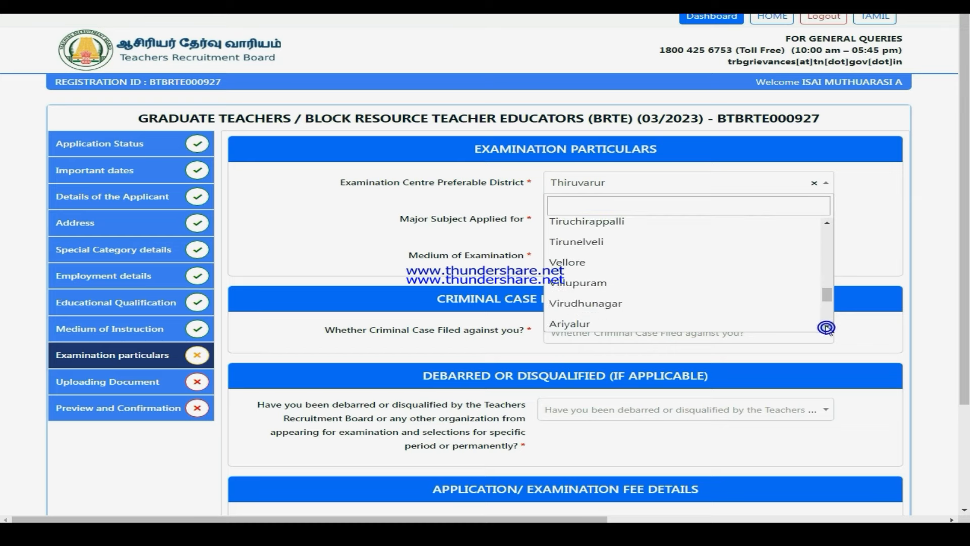
pyautogui.click(586, 283)
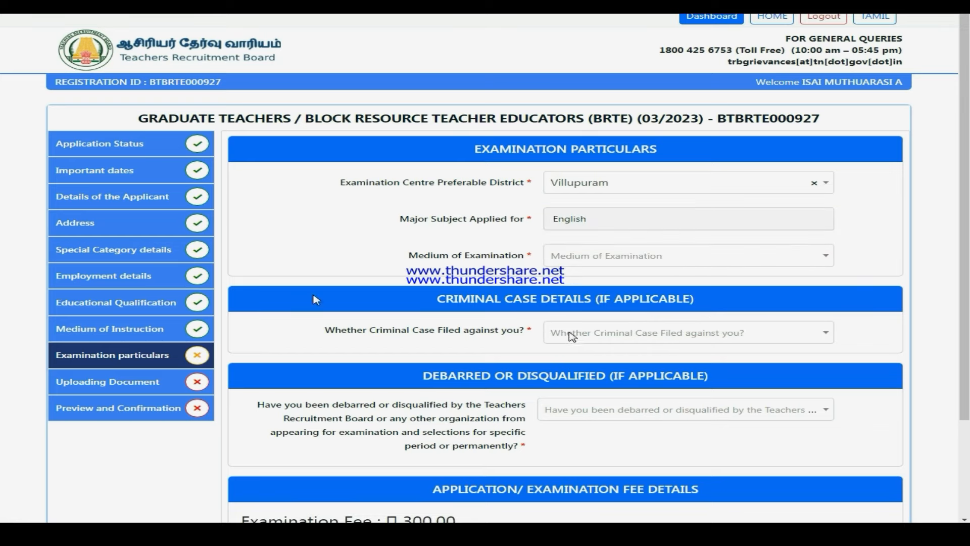
# Set the medium of examination to English.
pyautogui.click(600, 259)
pyautogui.click(570, 297)
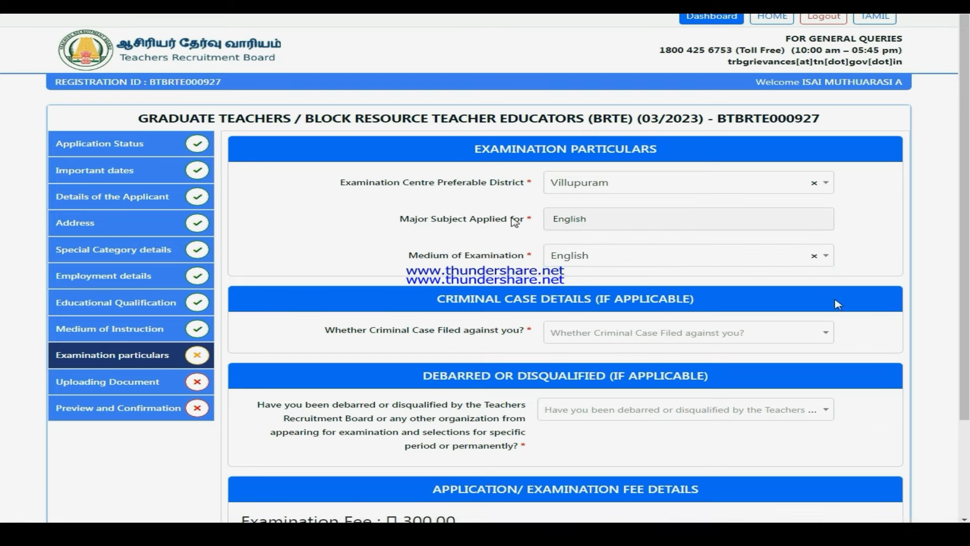
pyautogui.scroll(-2, 489, 213)
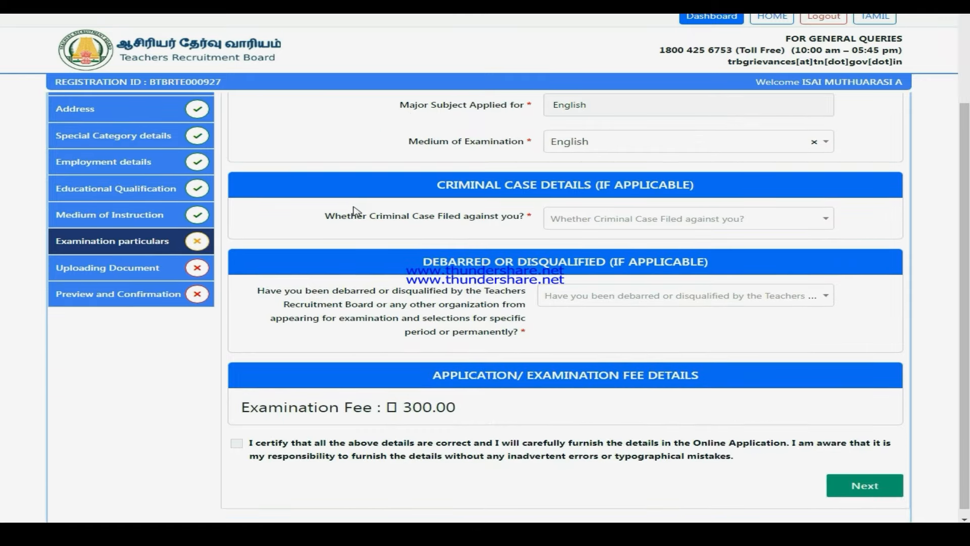
pyautogui.click(647, 228)
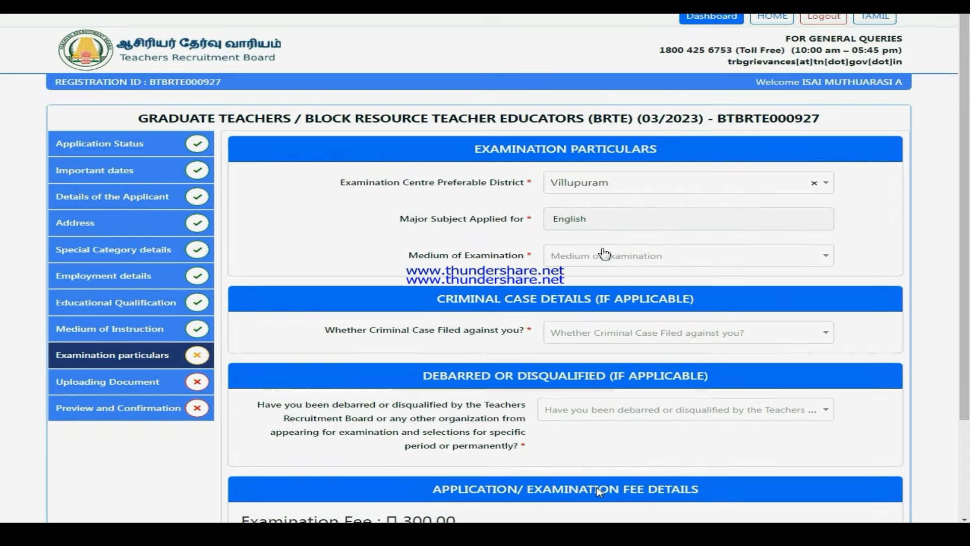
pyautogui.click(600, 257)
pyautogui.click(586, 297)
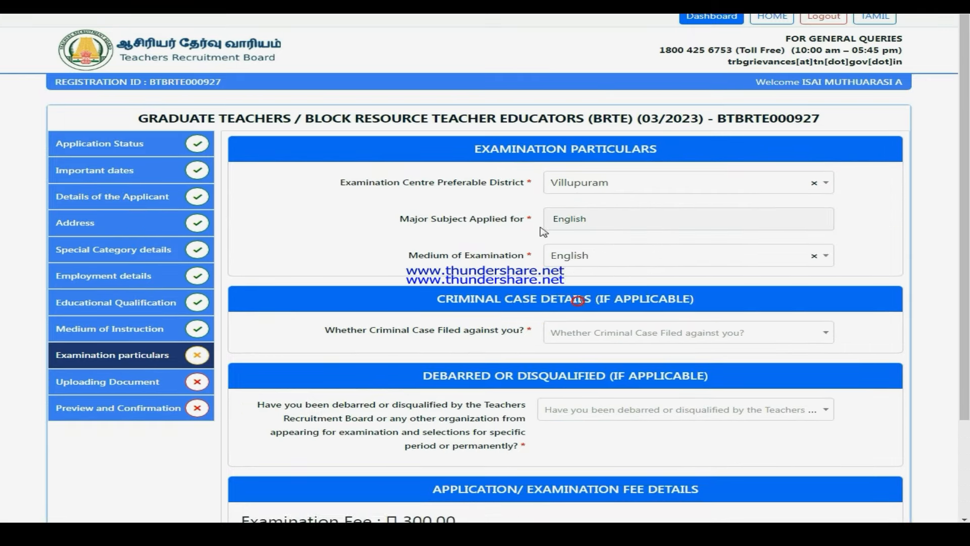
pyautogui.scroll(-2, 717, 228)
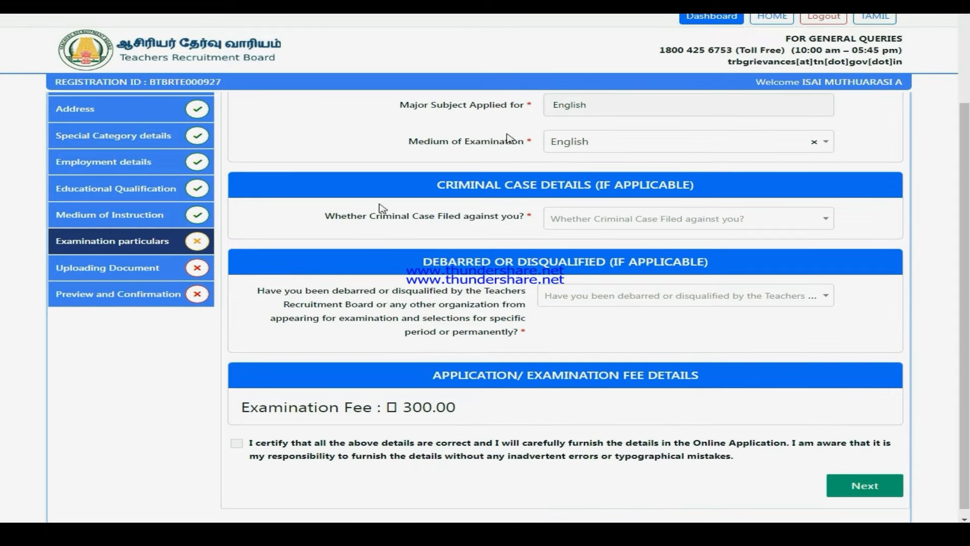
# Answer No to the criminal case and debarred questions and tick the declaration.
pyautogui.click(648, 232)
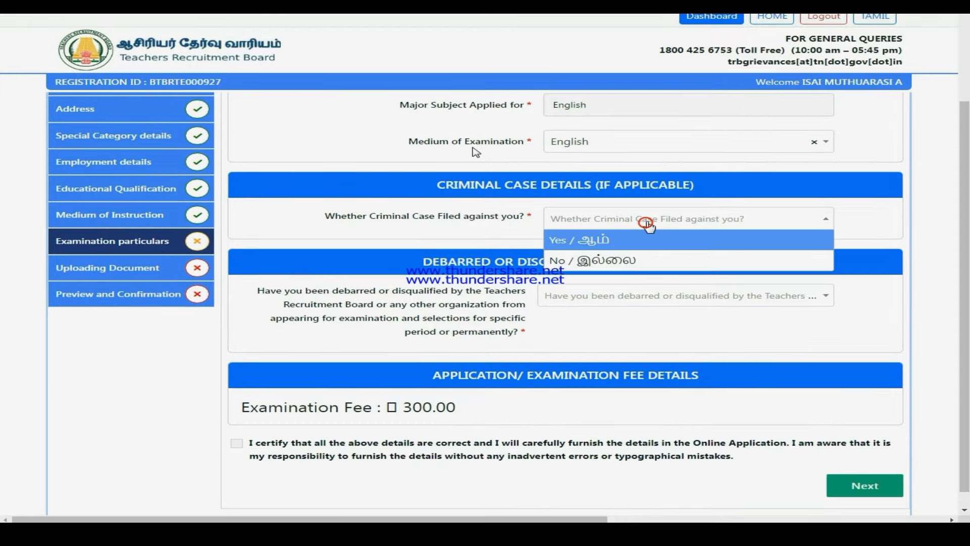
pyautogui.click(606, 258)
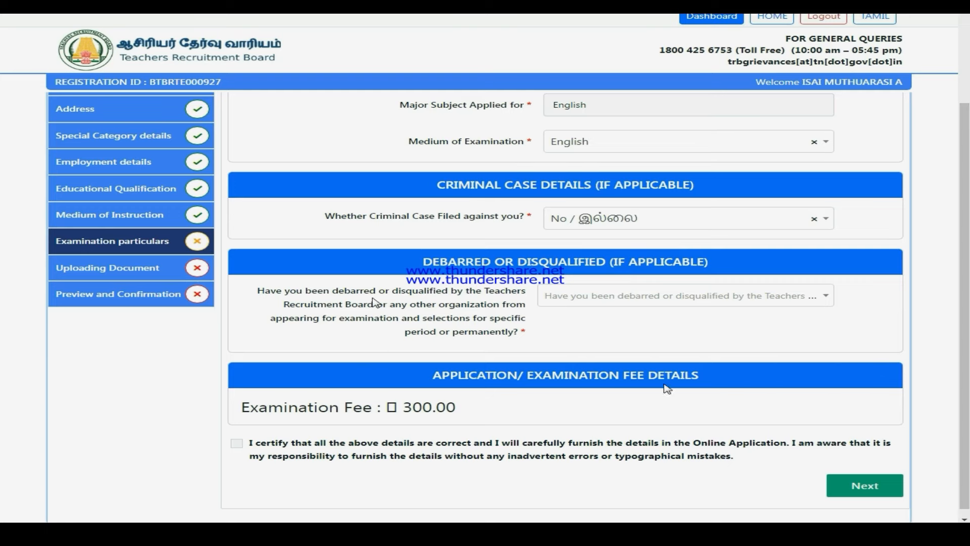
pyautogui.click(634, 298)
pyautogui.click(588, 334)
pyautogui.scroll(2, 618, 339)
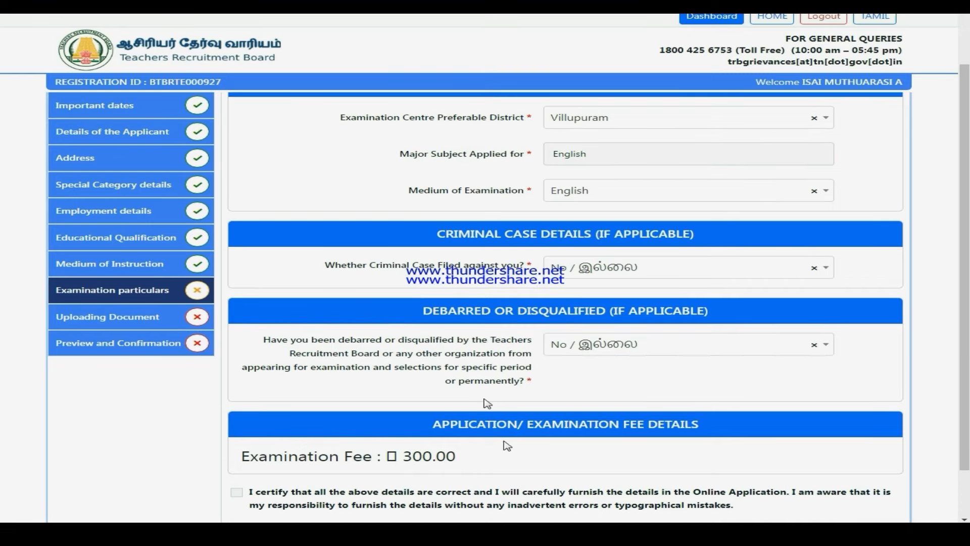
pyautogui.scroll(-2, 506, 402)
pyautogui.click(236, 436)
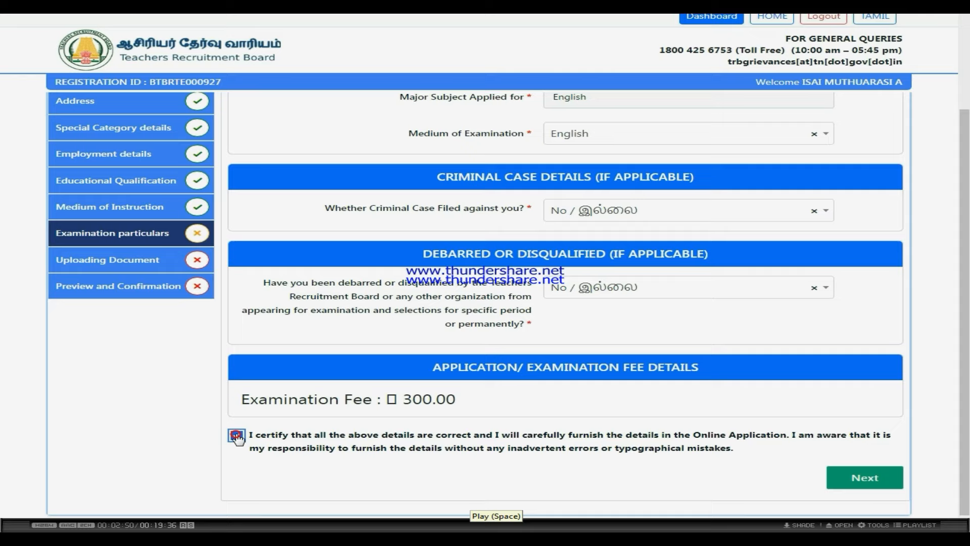
# Save the examination particulars and continue to the document upload page.
pyautogui.click(873, 486)
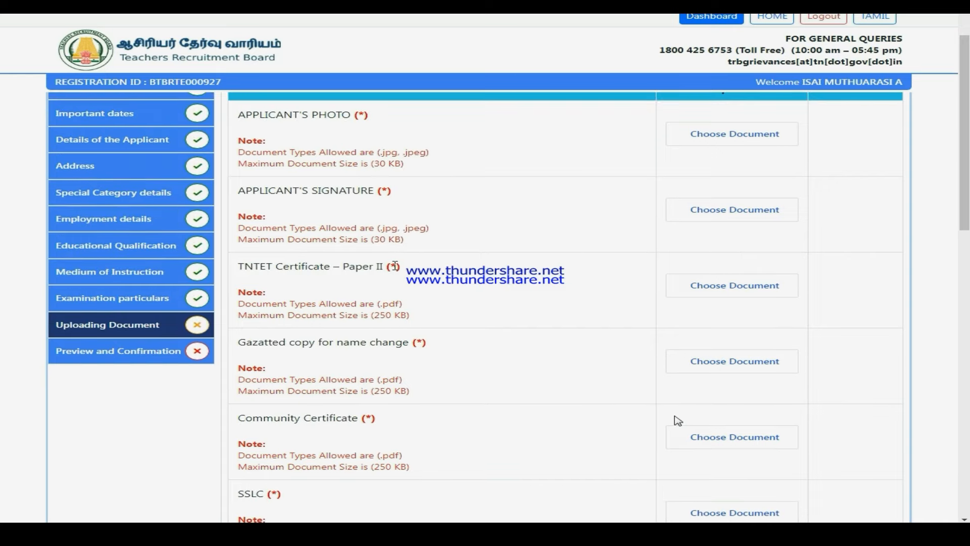
pyautogui.scroll(1, 356, 325)
pyautogui.moveTo(965, 128); pyautogui.dragTo(967, 200)
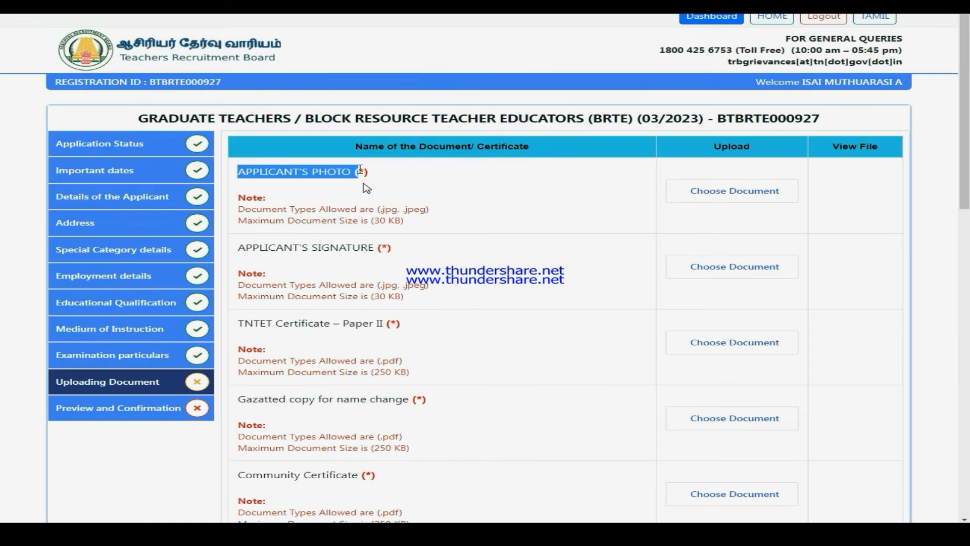
# Review the signature, TNTET Paper II, gazetted name-change, Community and SSLC certificate upload requirements.
pyautogui.moveTo(235, 251); pyautogui.dragTo(373, 251)
pyautogui.moveTo(238, 323); pyautogui.dragTo(379, 324)
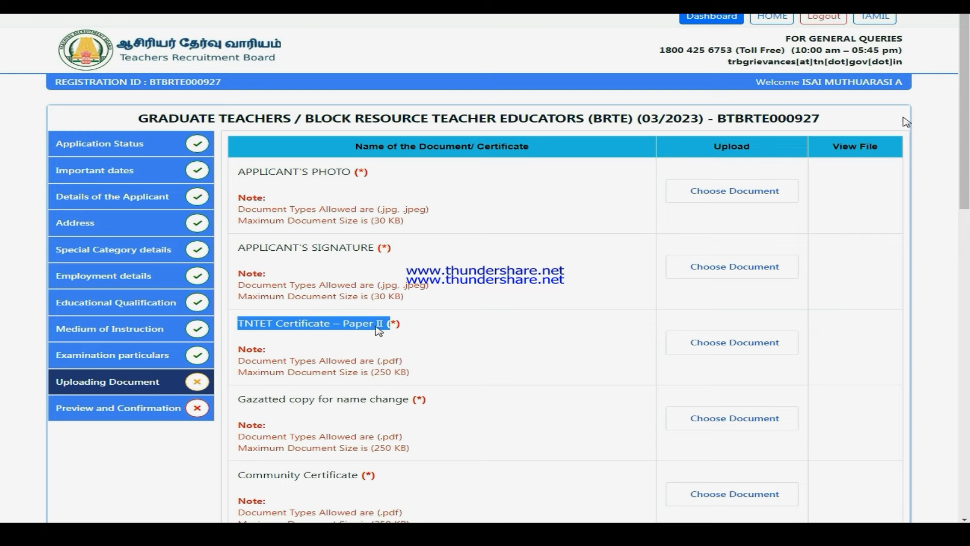
pyautogui.scroll(-4, 629, 328)
pyautogui.moveTo(244, 192); pyautogui.dragTo(405, 191)
pyautogui.click(417, 212)
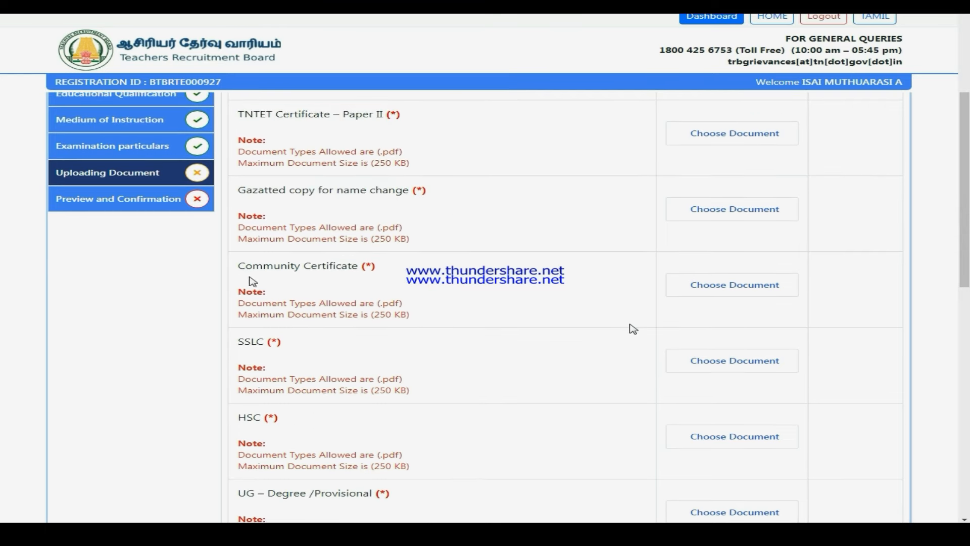
pyautogui.moveTo(238, 267); pyautogui.dragTo(370, 267)
pyautogui.doubleClick(250, 342)
# Review the HSC, UG degree, UG marksheet, B.Ed. degree and B.Ed. marksheet requirements.
pyautogui.scroll(-4, 946, 253)
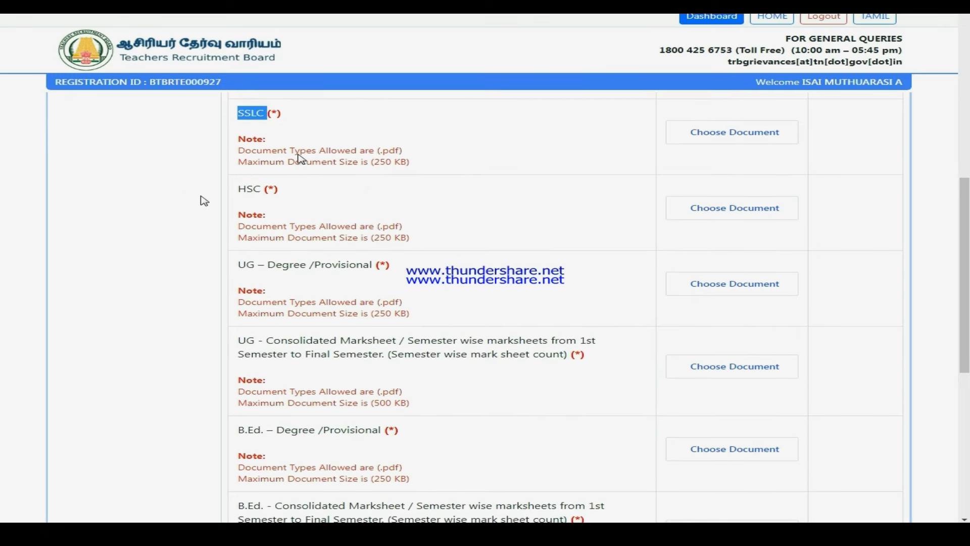
pyautogui.doubleClick(249, 188)
pyautogui.moveTo(238, 265); pyautogui.dragTo(416, 286)
pyautogui.moveTo(239, 341); pyautogui.dragTo(605, 361)
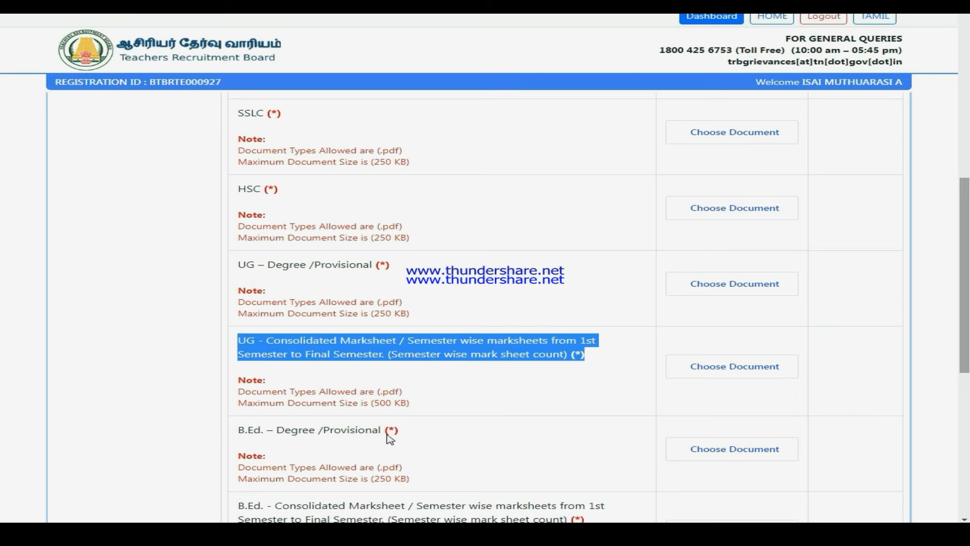
pyautogui.scroll(-4, 303, 433)
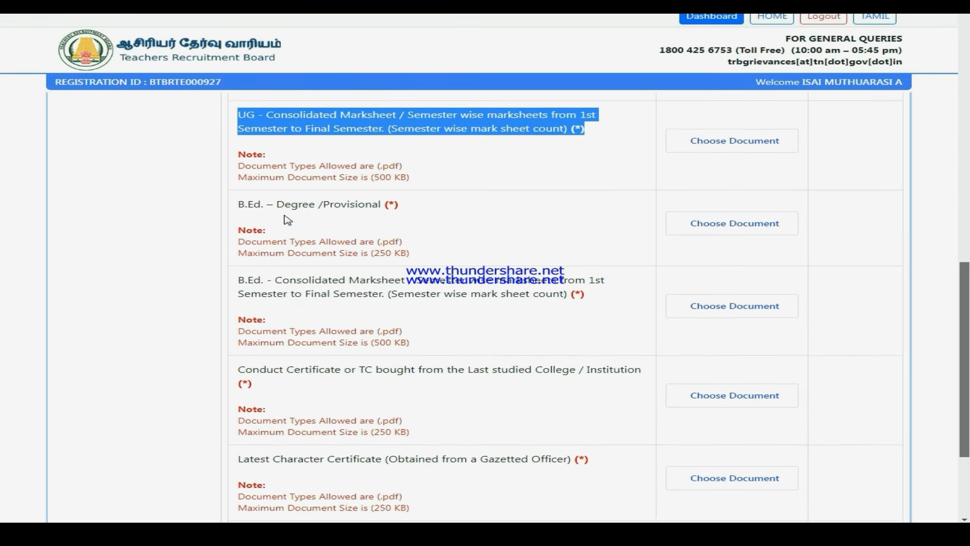
pyautogui.moveTo(242, 202); pyautogui.dragTo(427, 208)
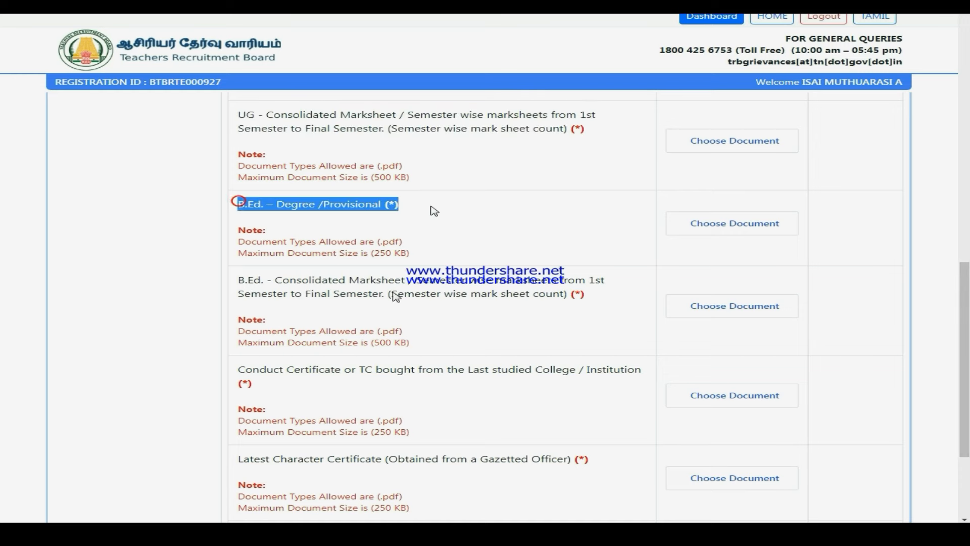
pyautogui.click(236, 278)
pyautogui.moveTo(289, 280); pyautogui.dragTo(530, 296)
pyautogui.click(546, 325)
# Review the Conduct Certificate, latest character certificate and valid photo ID proof requirements.
pyautogui.moveTo(238, 370); pyautogui.dragTo(602, 371)
pyautogui.scroll(-1, 639, 406)
pyautogui.scroll(-3, 640, 406)
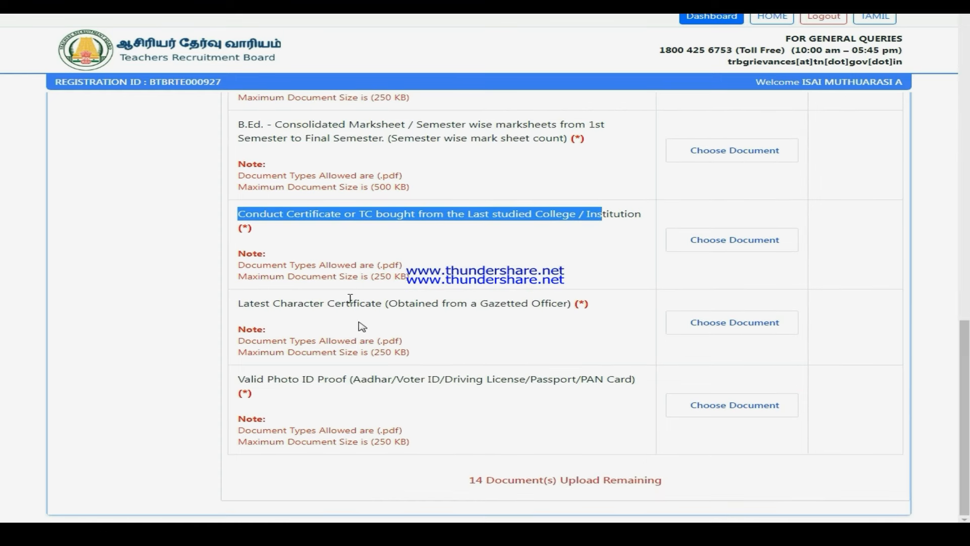
pyautogui.click(241, 307)
pyautogui.moveTo(241, 307); pyautogui.dragTo(500, 315)
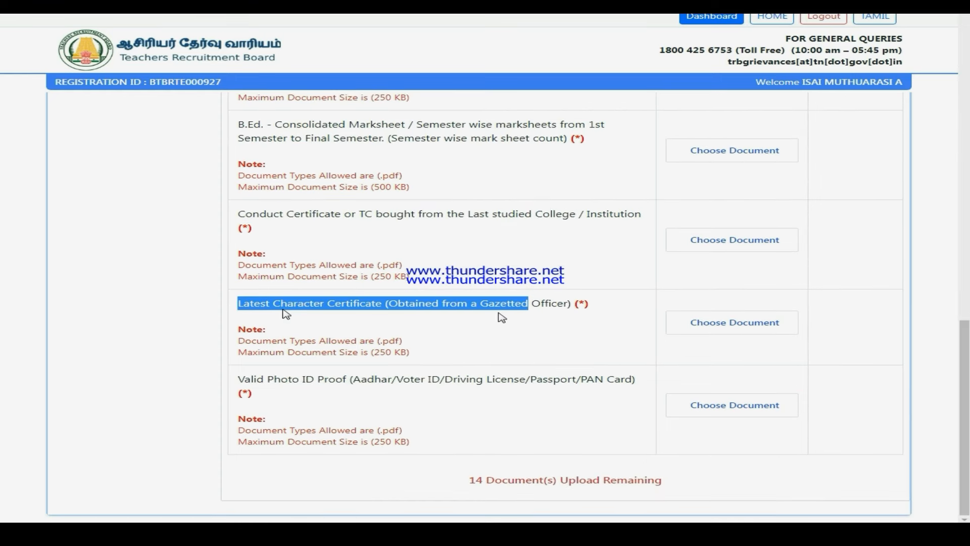
pyautogui.moveTo(241, 380); pyautogui.dragTo(622, 379)
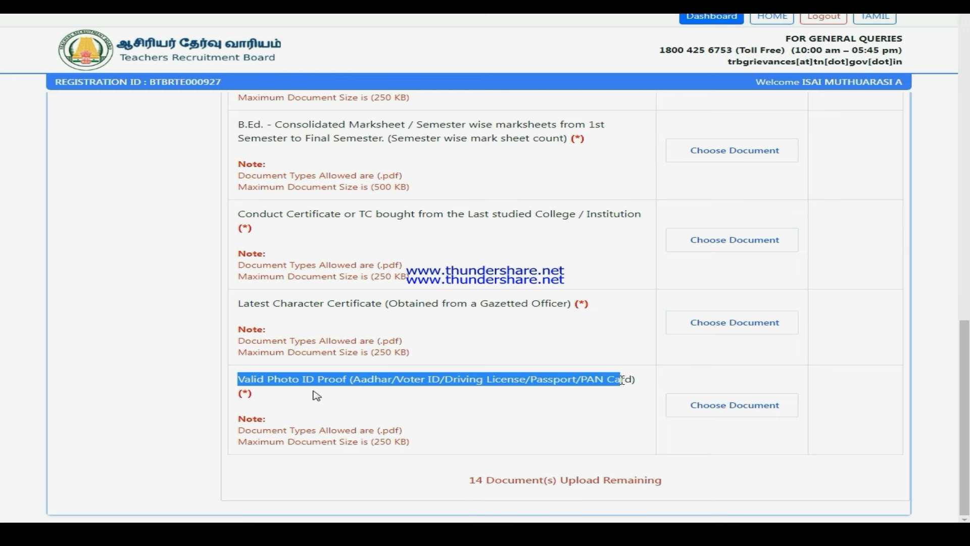
pyautogui.click(620, 392)
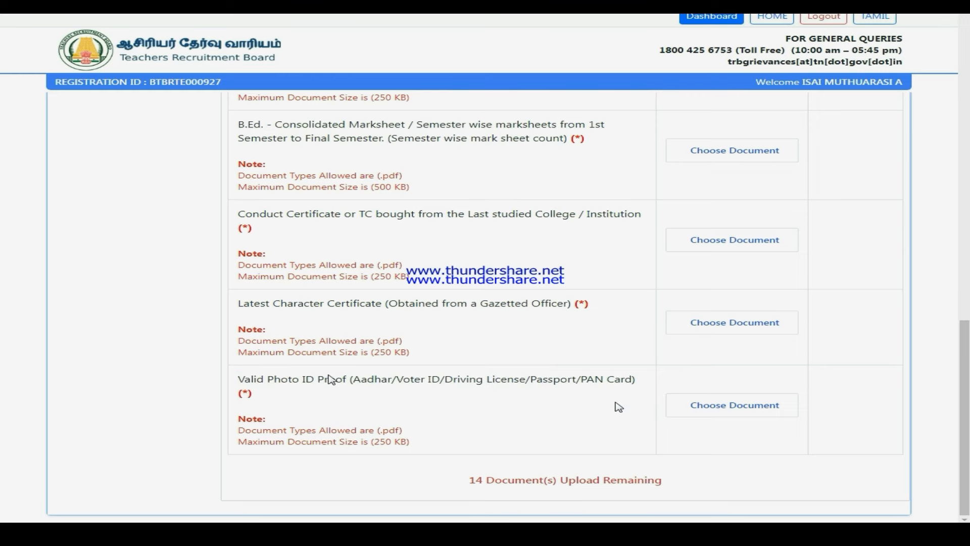